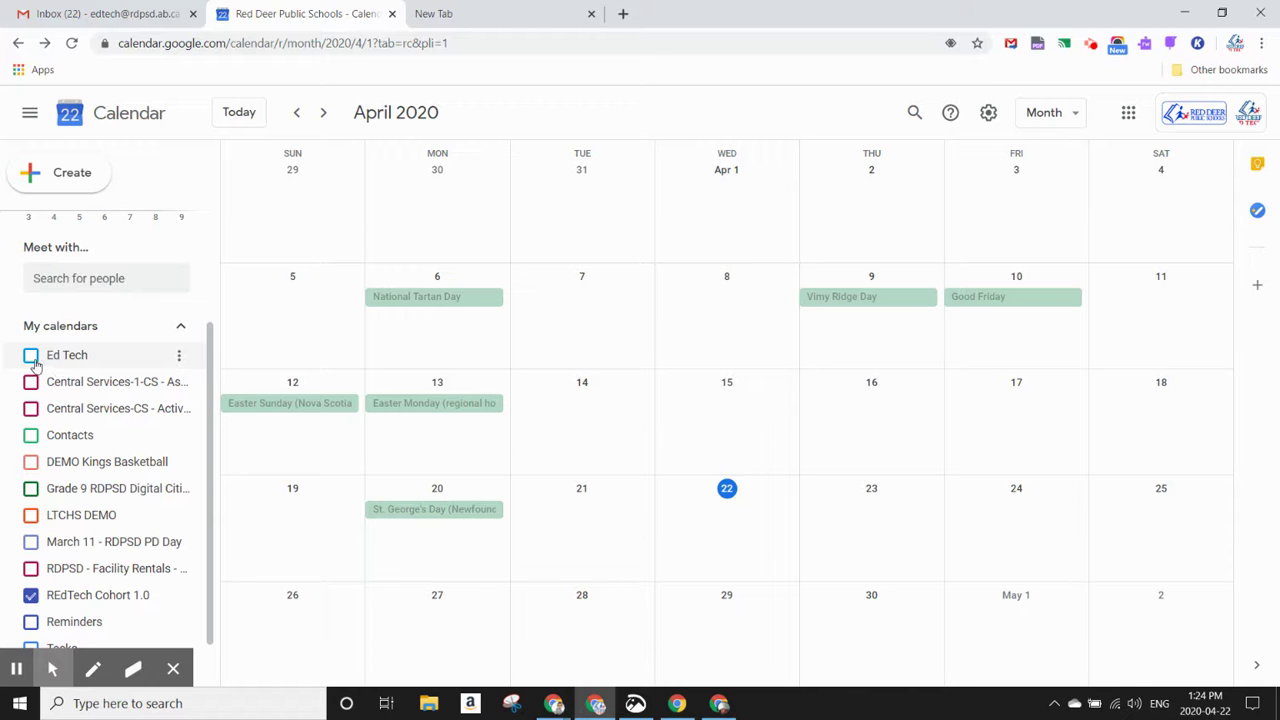
Step: Show the Ed Tech calendar and try an April 14 event draft on it, discarding the draft and hiding the calendar again
{"action": "scroll", "coordinate": [70, 490], "scroll_direction": "down", "scroll_amount": 1}
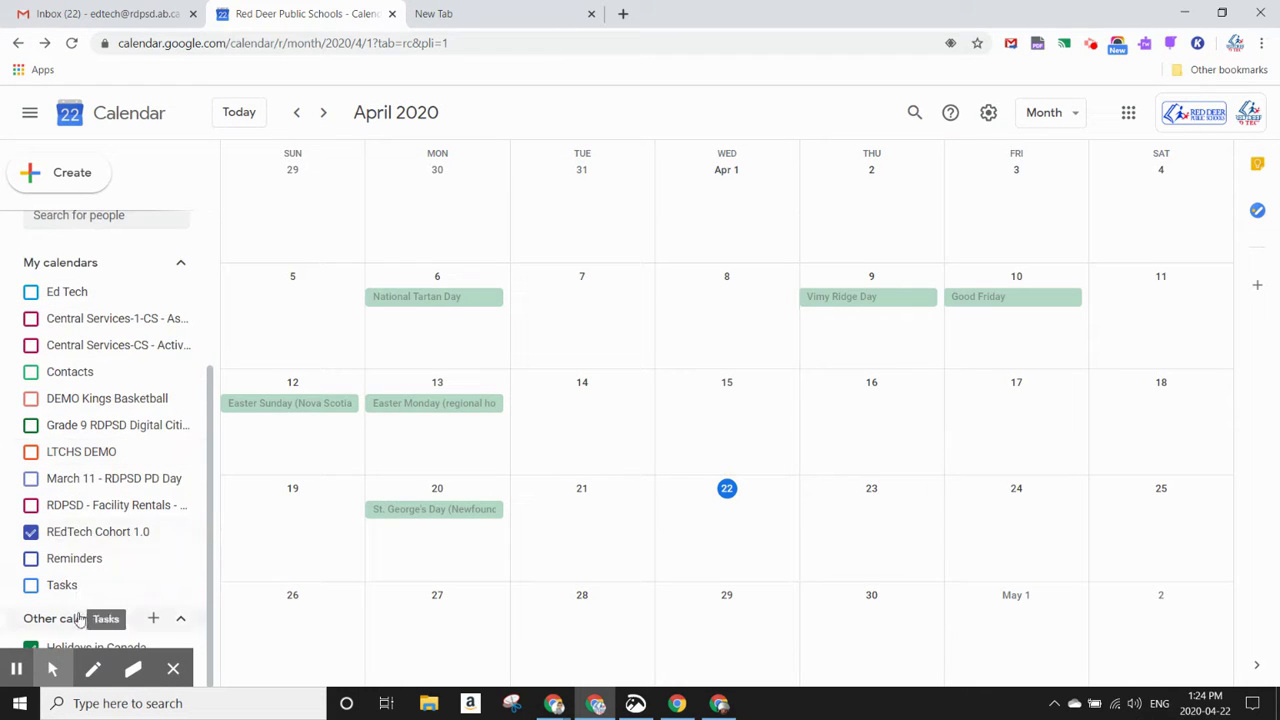
{"action": "scroll", "coordinate": [75, 400], "scroll_direction": "up", "scroll_amount": 3}
{"action": "scroll", "coordinate": [83, 490], "scroll_direction": "down", "scroll_amount": 2}
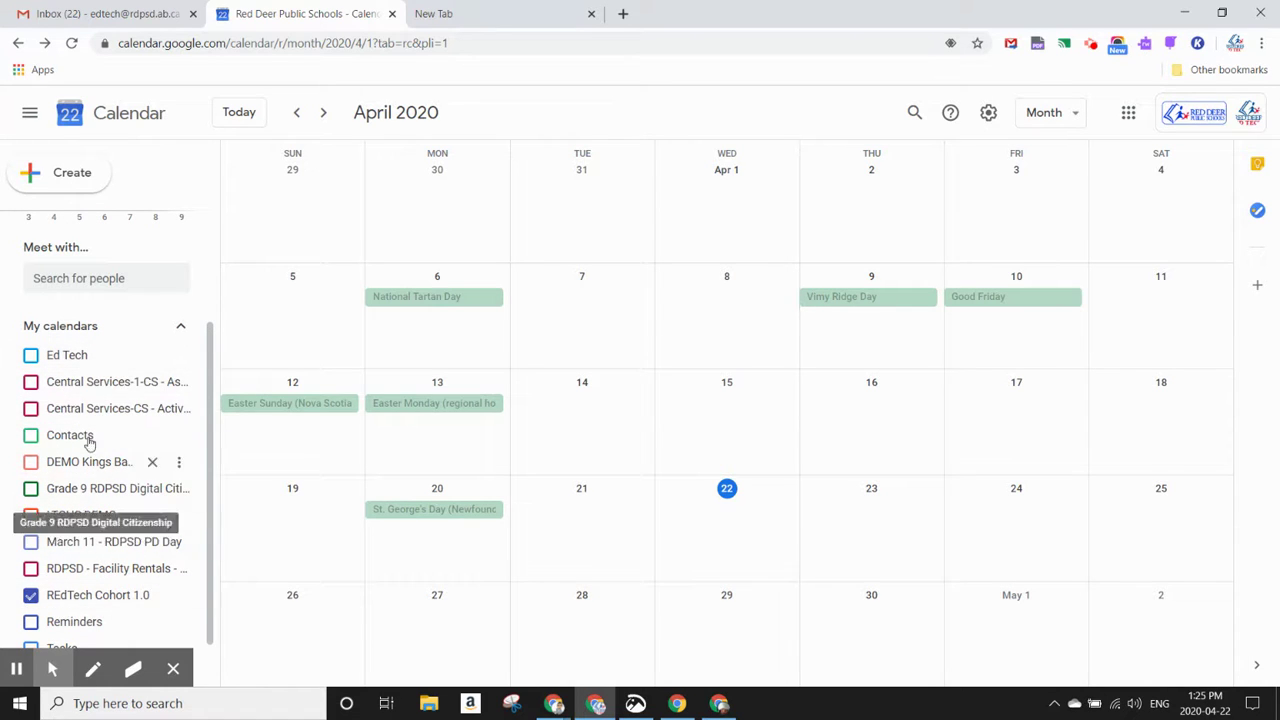
{"action": "left_click", "coordinate": [33, 359]}
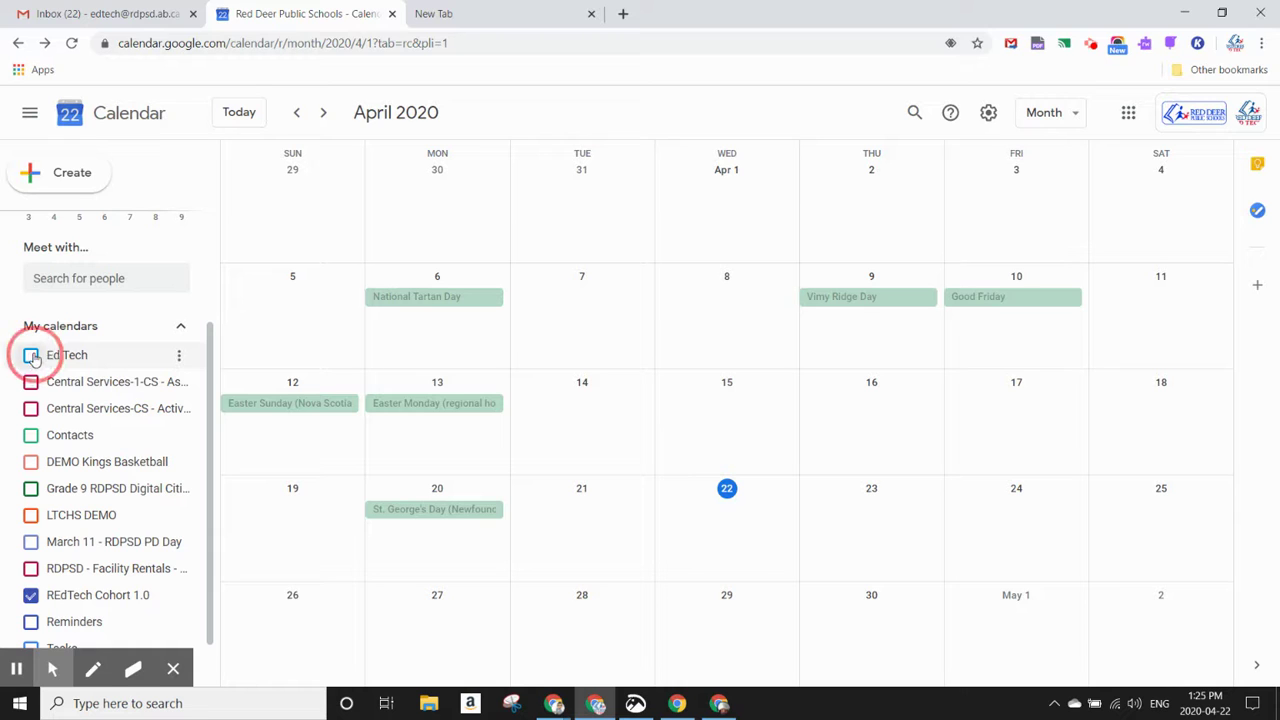
{"action": "left_click", "coordinate": [580, 432]}
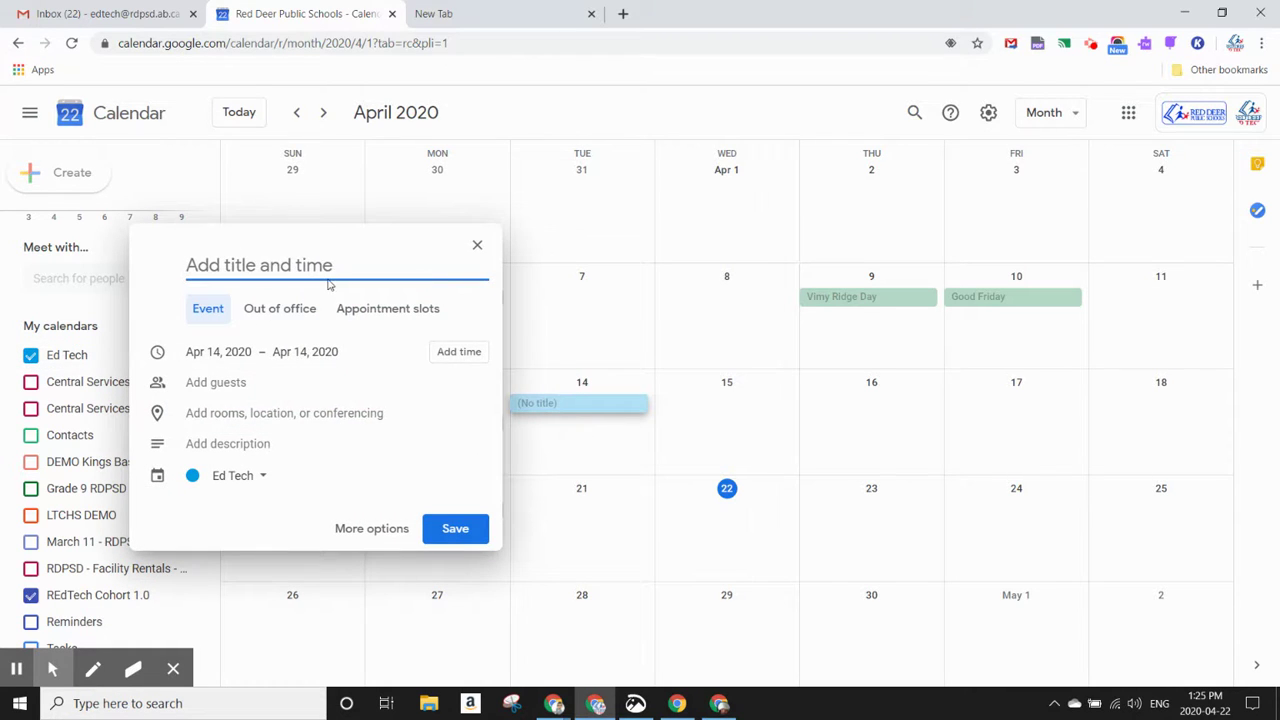
{"action": "left_click", "coordinate": [245, 477]}
{"action": "left_click", "coordinate": [243, 412]}
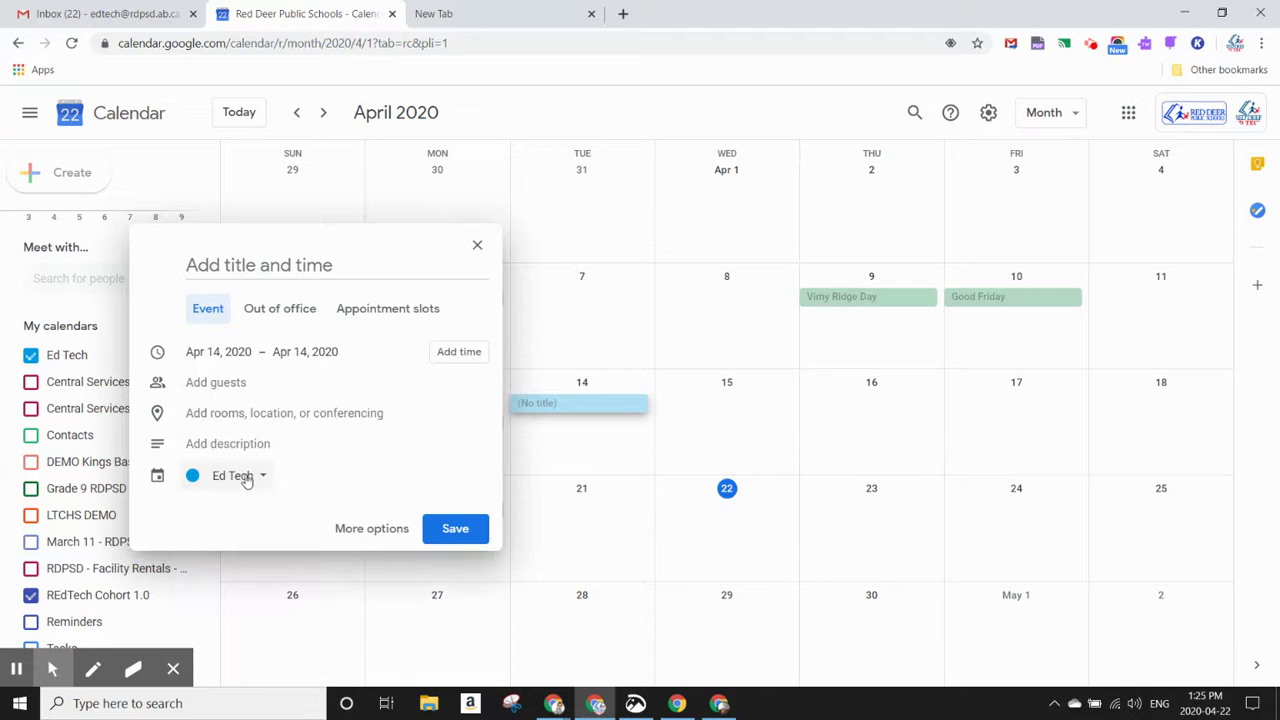
{"action": "left_click", "coordinate": [477, 247]}
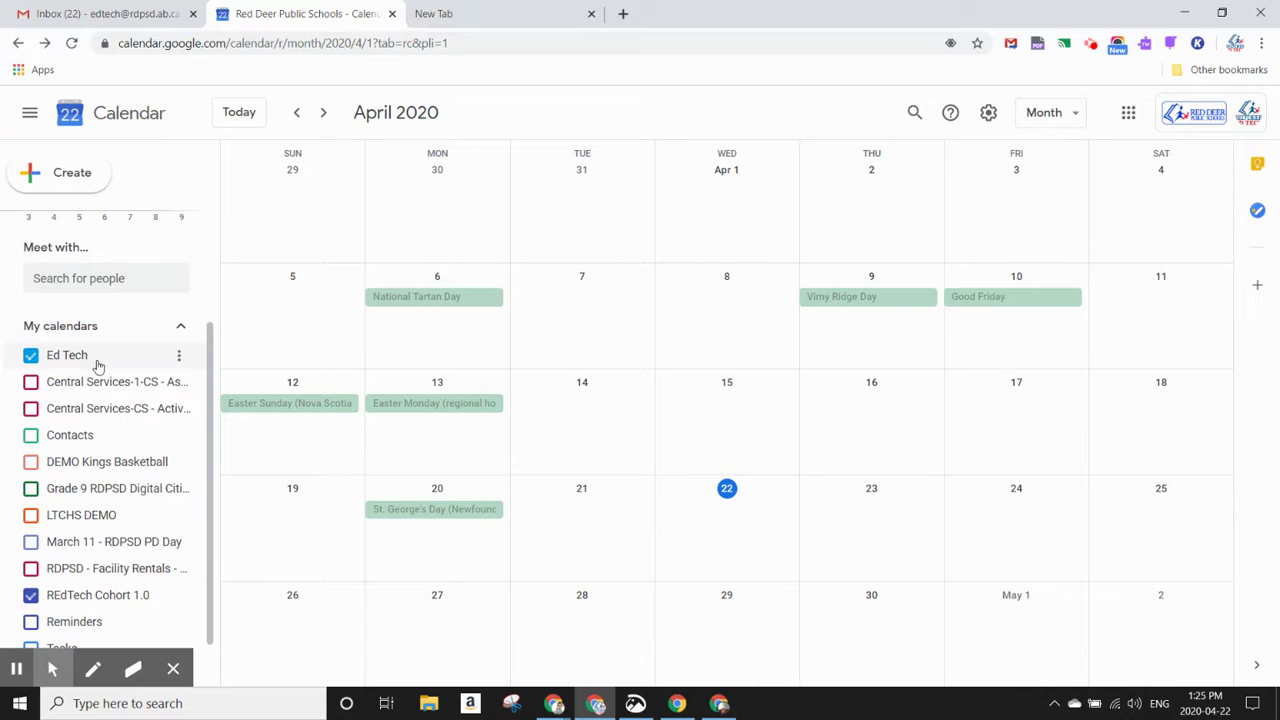
{"action": "left_click", "coordinate": [31, 355]}
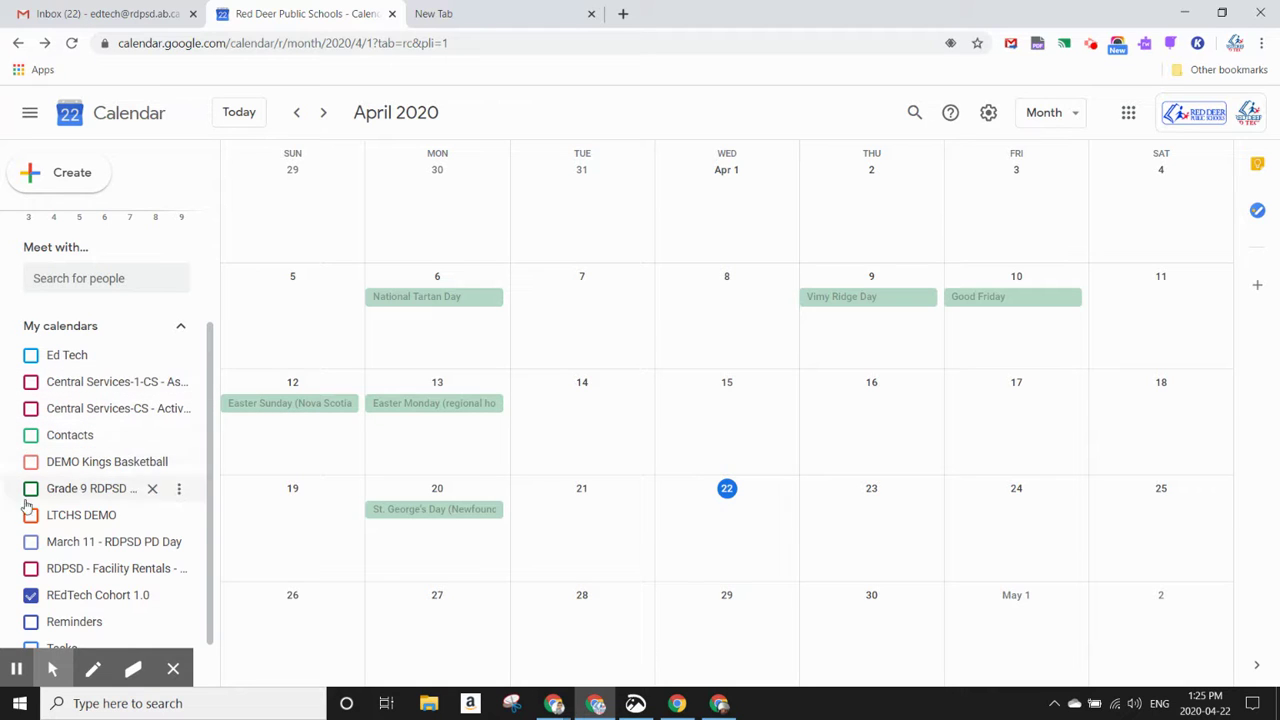
Step: Try switching an April 14 event draft from REdTech Cohort 1.0 to the Ed Tech calendar, and discard the draft
{"action": "left_click", "coordinate": [30, 597]}
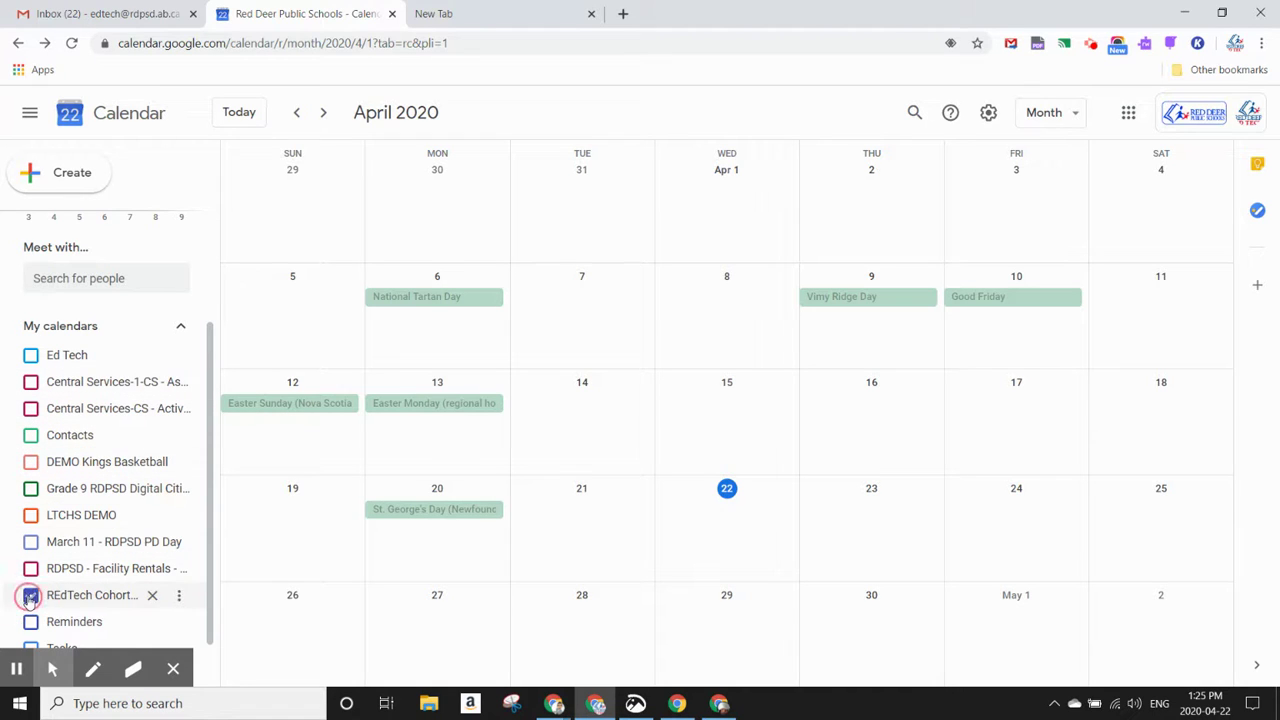
{"action": "left_click", "coordinate": [583, 446]}
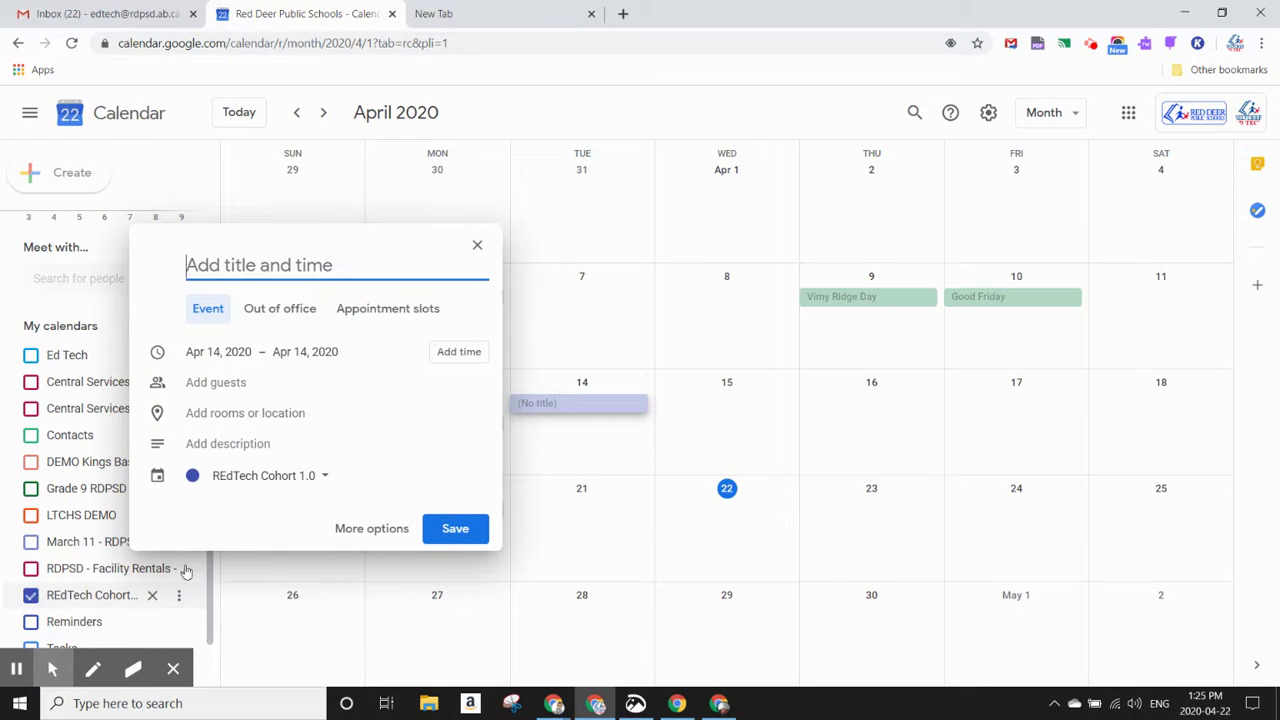
{"action": "left_click", "coordinate": [285, 477]}
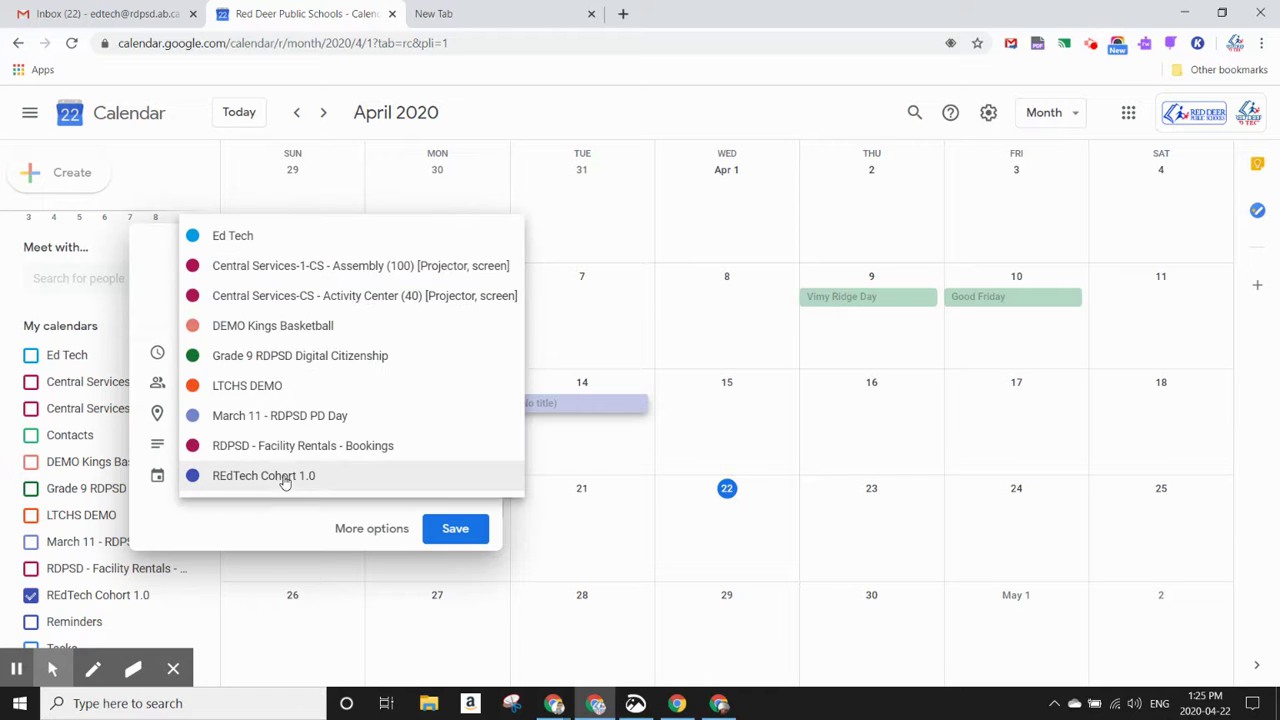
{"action": "left_click", "coordinate": [263, 245]}
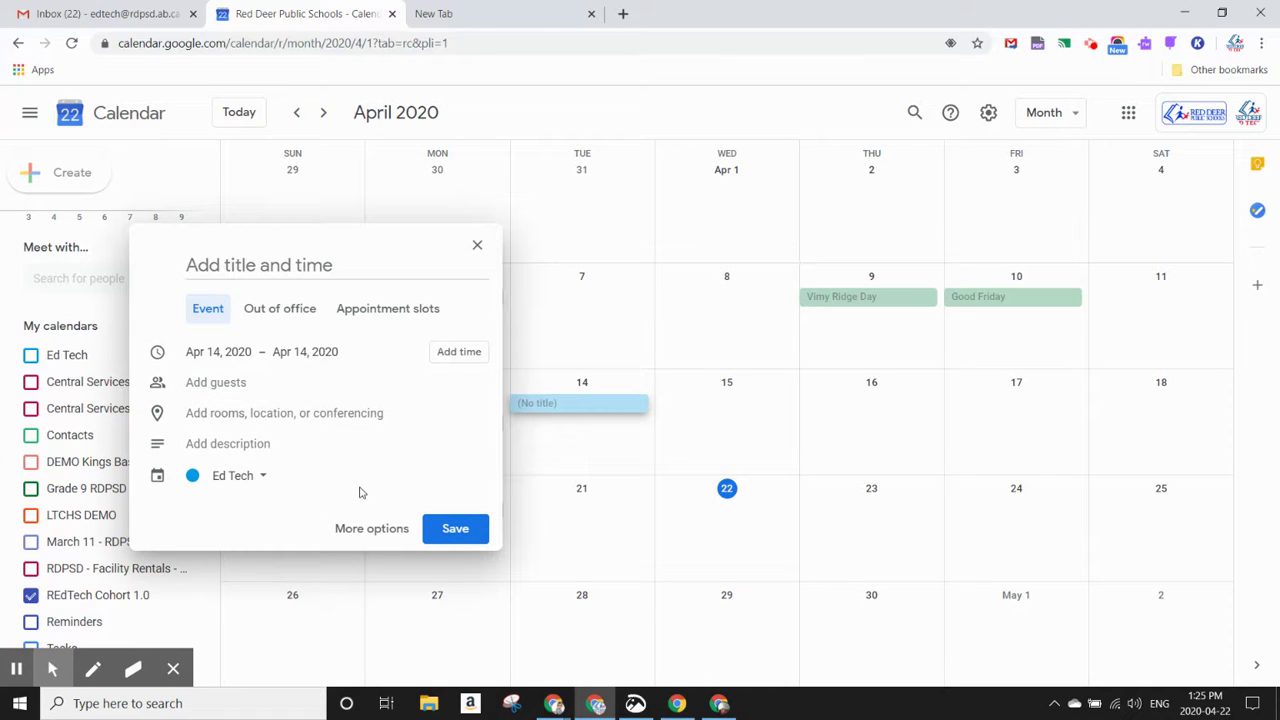
{"action": "left_click", "coordinate": [477, 245]}
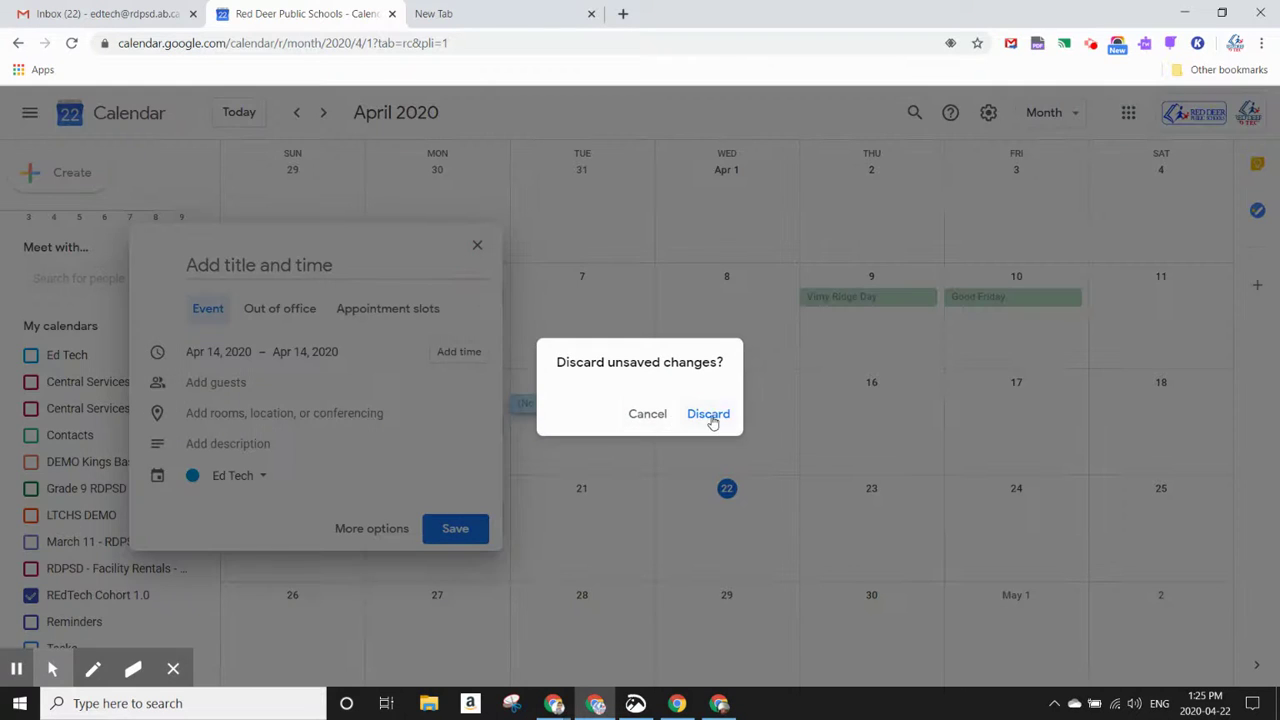
{"action": "left_click", "coordinate": [710, 418]}
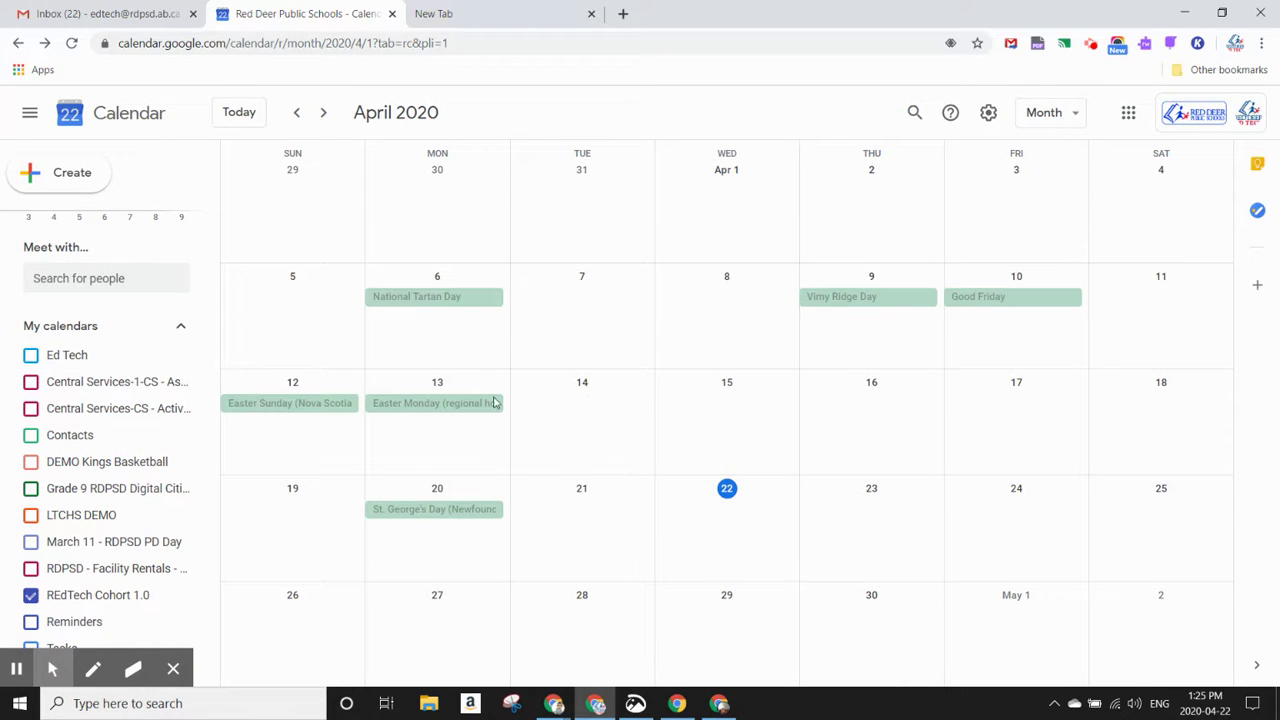
Step: Repeat the calendar switch to Ed Tech on a new April 14 event draft, and discard the changes
{"action": "left_click", "coordinate": [600, 429]}
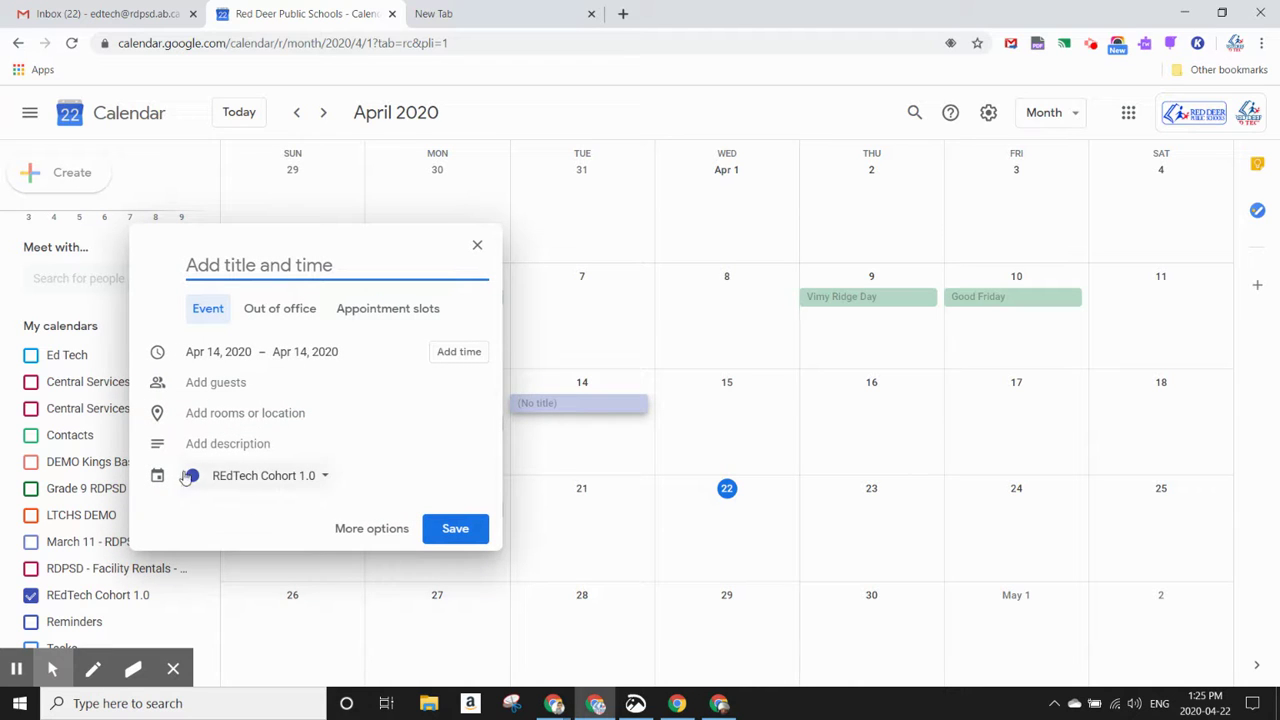
{"action": "left_click", "coordinate": [231, 479]}
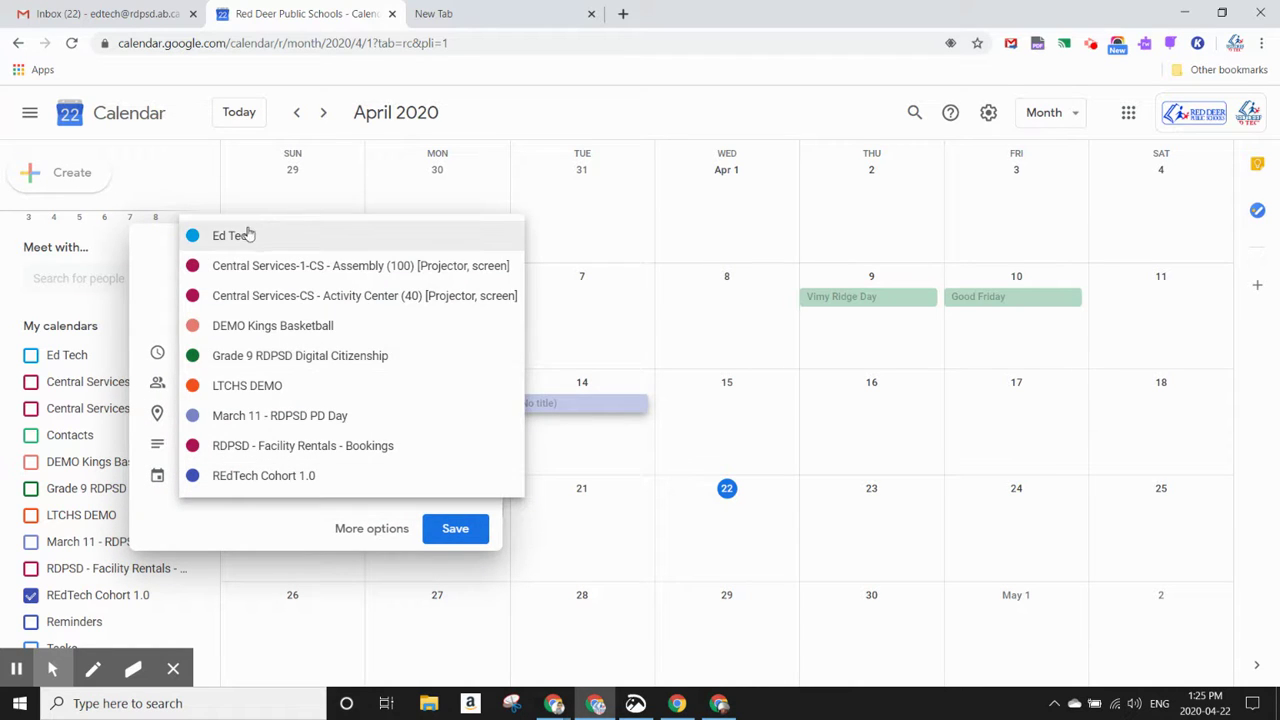
{"action": "left_click", "coordinate": [249, 234]}
{"action": "left_click", "coordinate": [478, 246]}
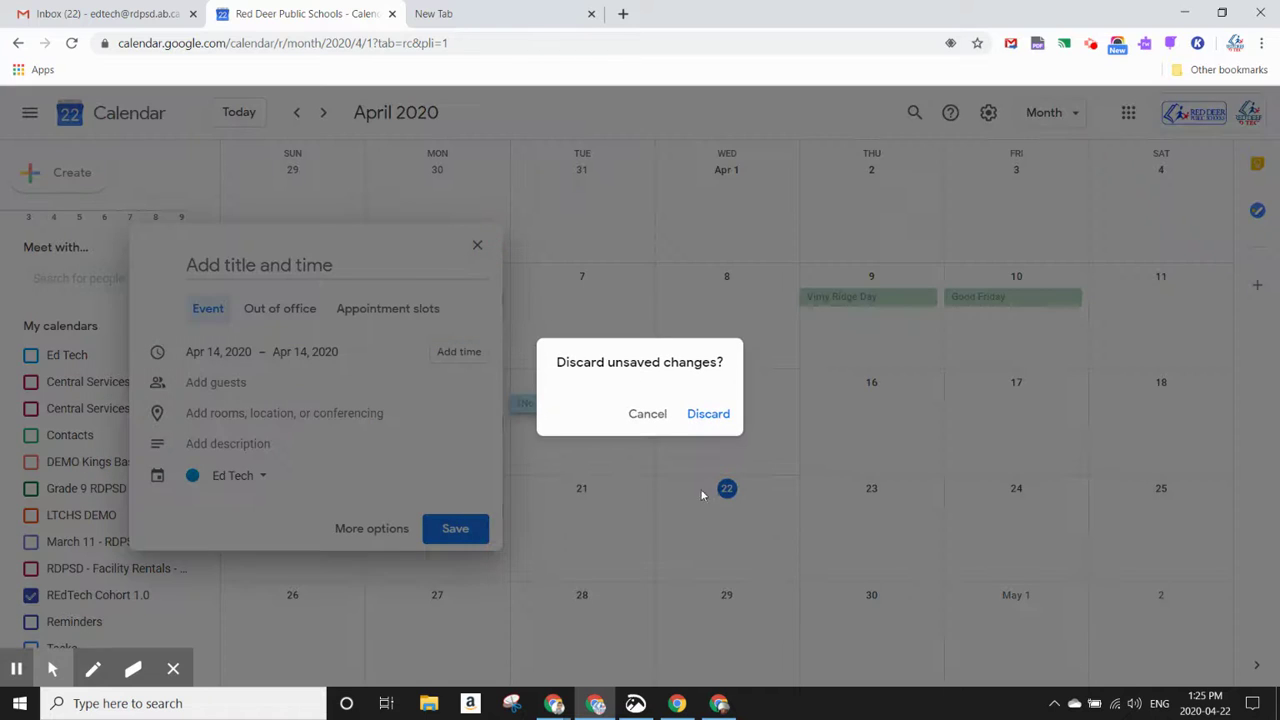
{"action": "left_click", "coordinate": [720, 415]}
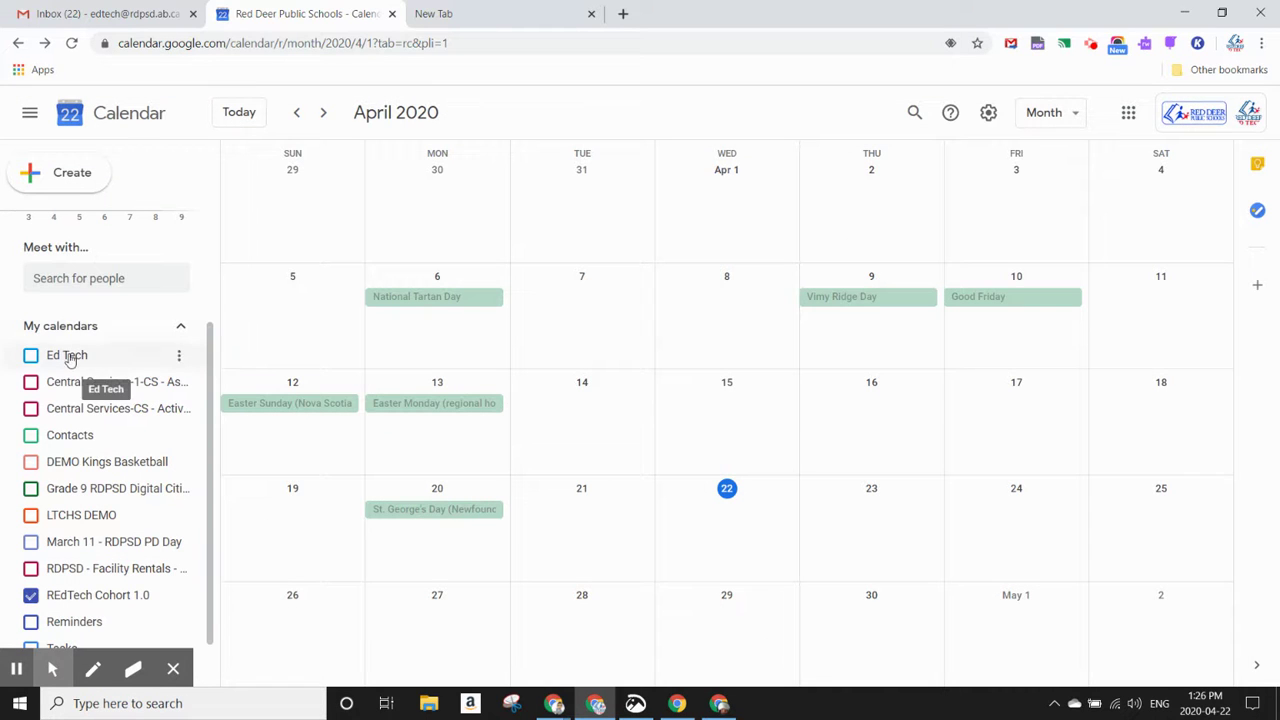
Step: With the Ed Tech calendar shown, try adding conferencing to an April 14 event draft, discarding it and hiding the calendar
{"action": "left_click", "coordinate": [70, 358]}
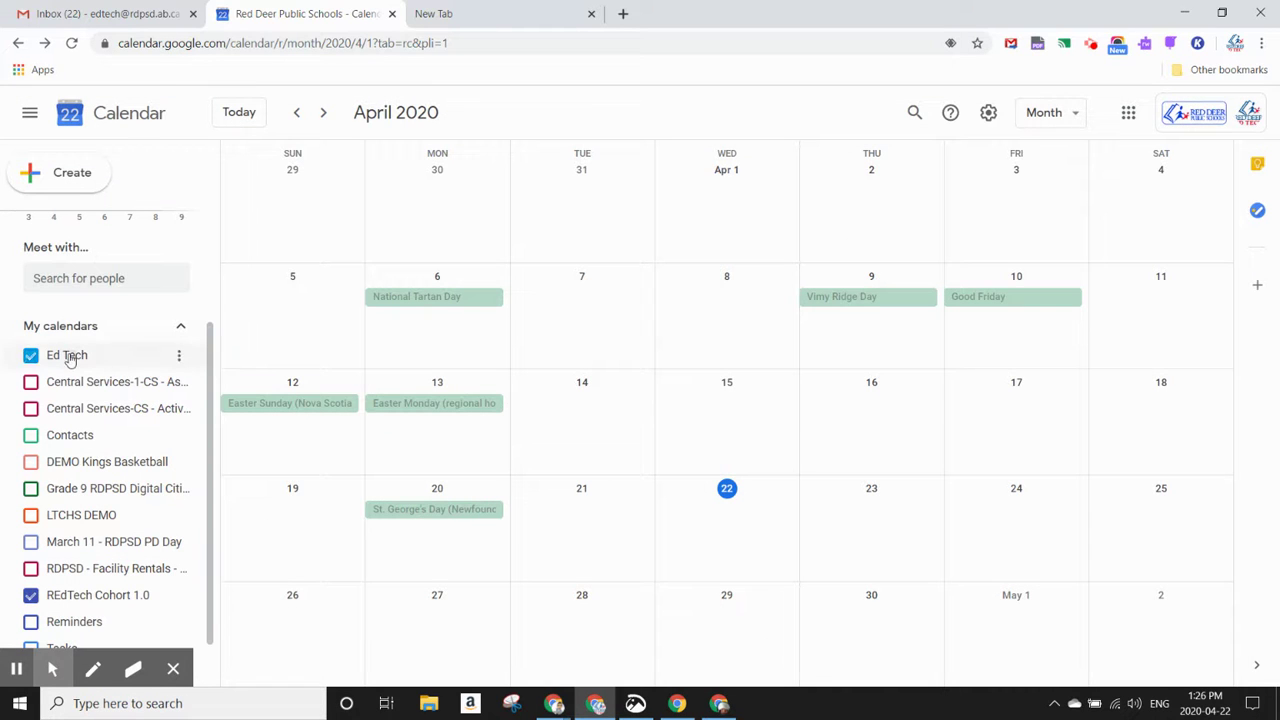
{"action": "left_click", "coordinate": [588, 442]}
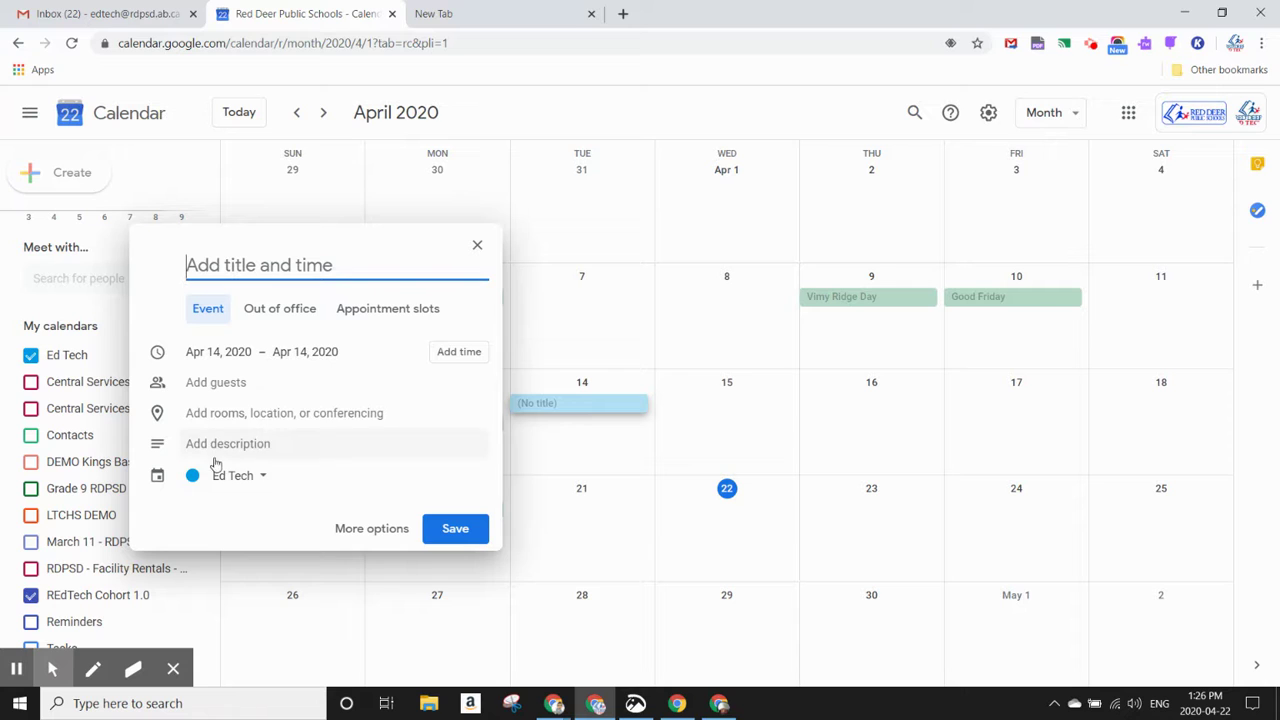
{"action": "left_click", "coordinate": [340, 421]}
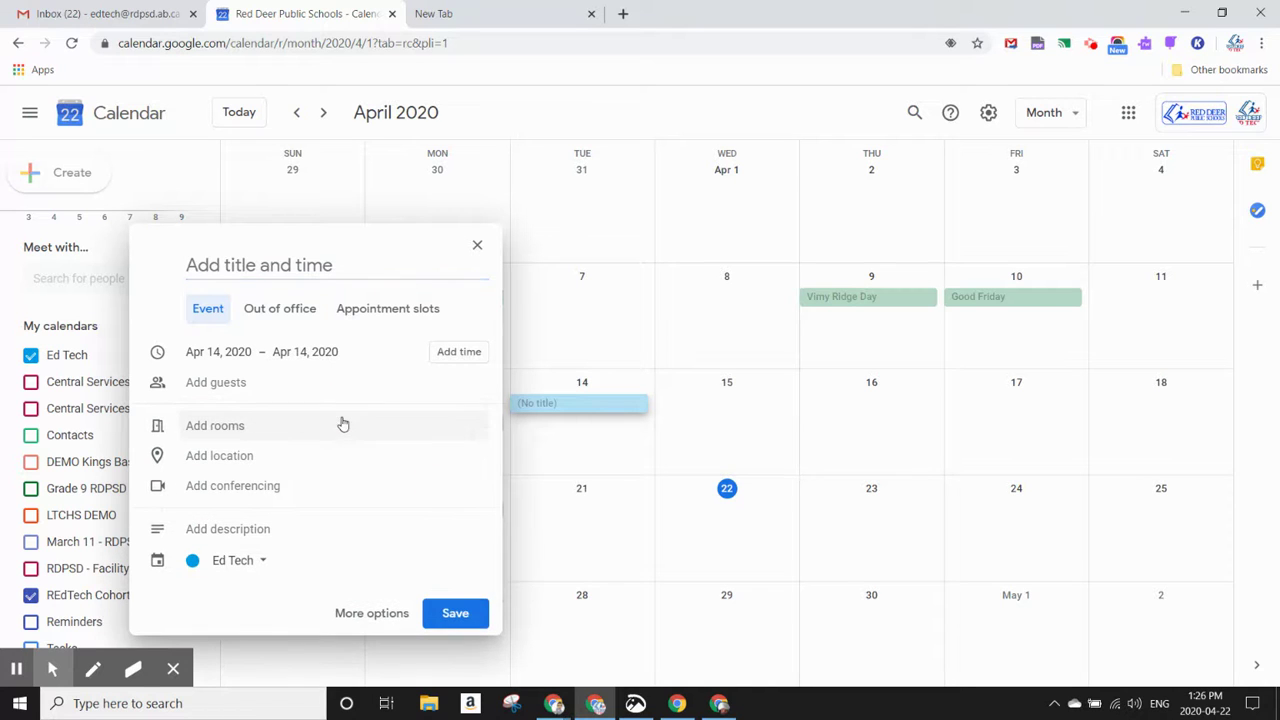
{"action": "left_click", "coordinate": [229, 488]}
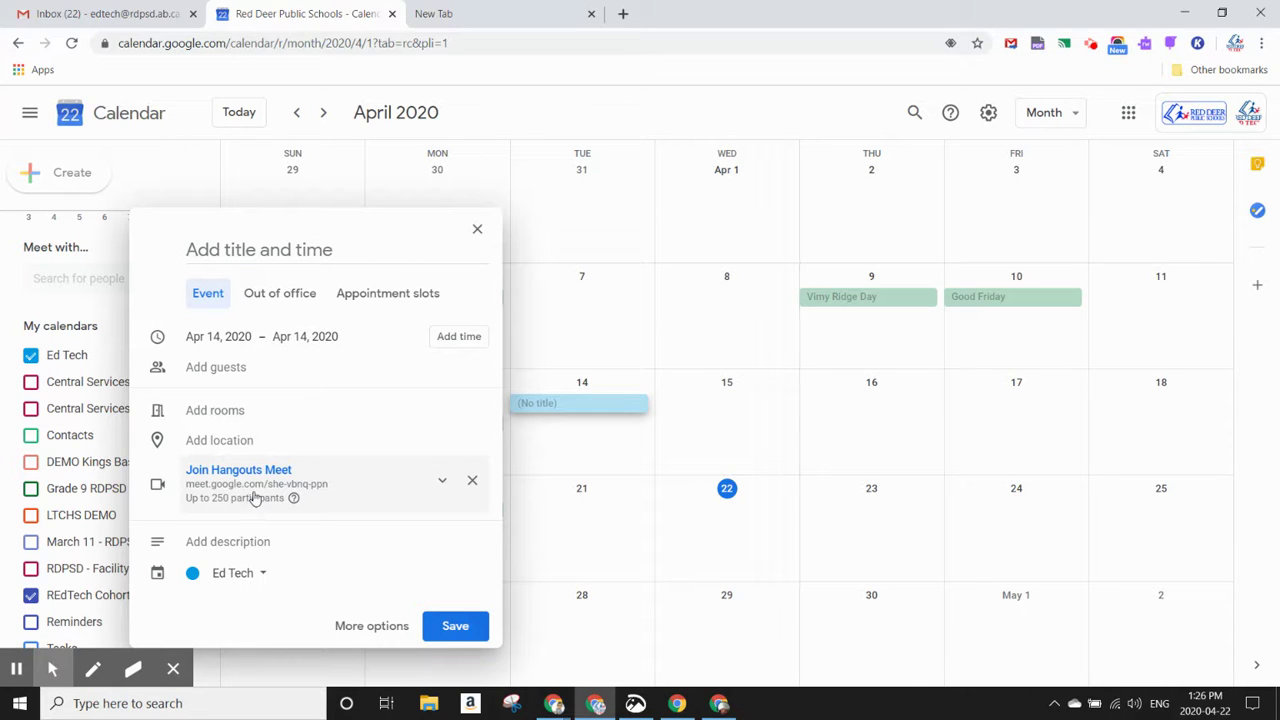
{"action": "left_click", "coordinate": [478, 231]}
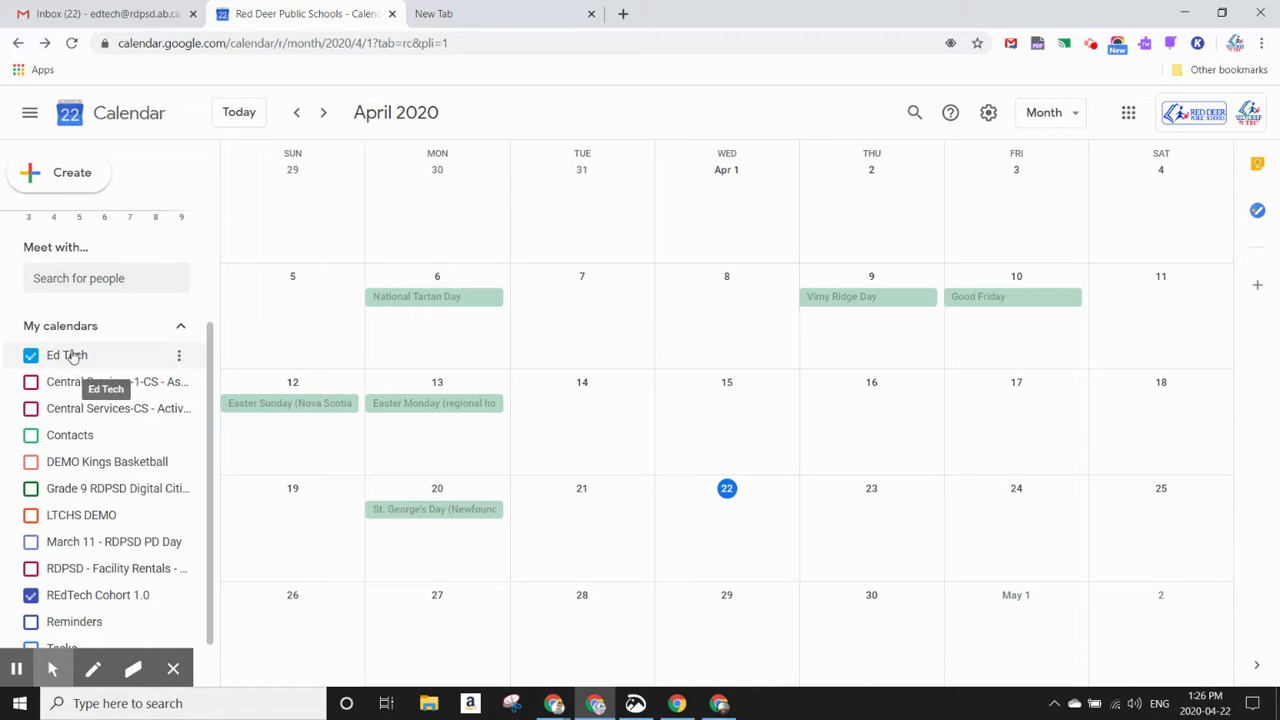
{"action": "left_click", "coordinate": [72, 357]}
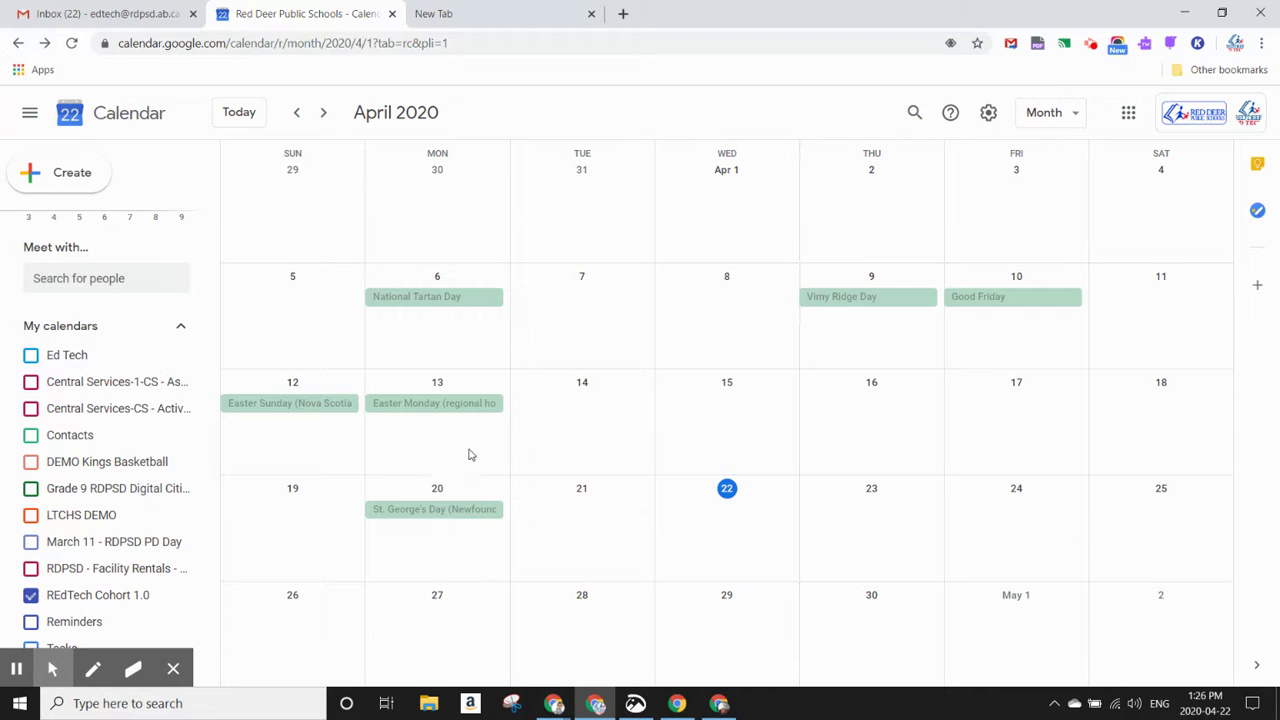
Step: Start an event on April 14, assign it to the Ed Tech calendar and add Hangouts Meet conferencing
{"action": "left_click", "coordinate": [602, 460]}
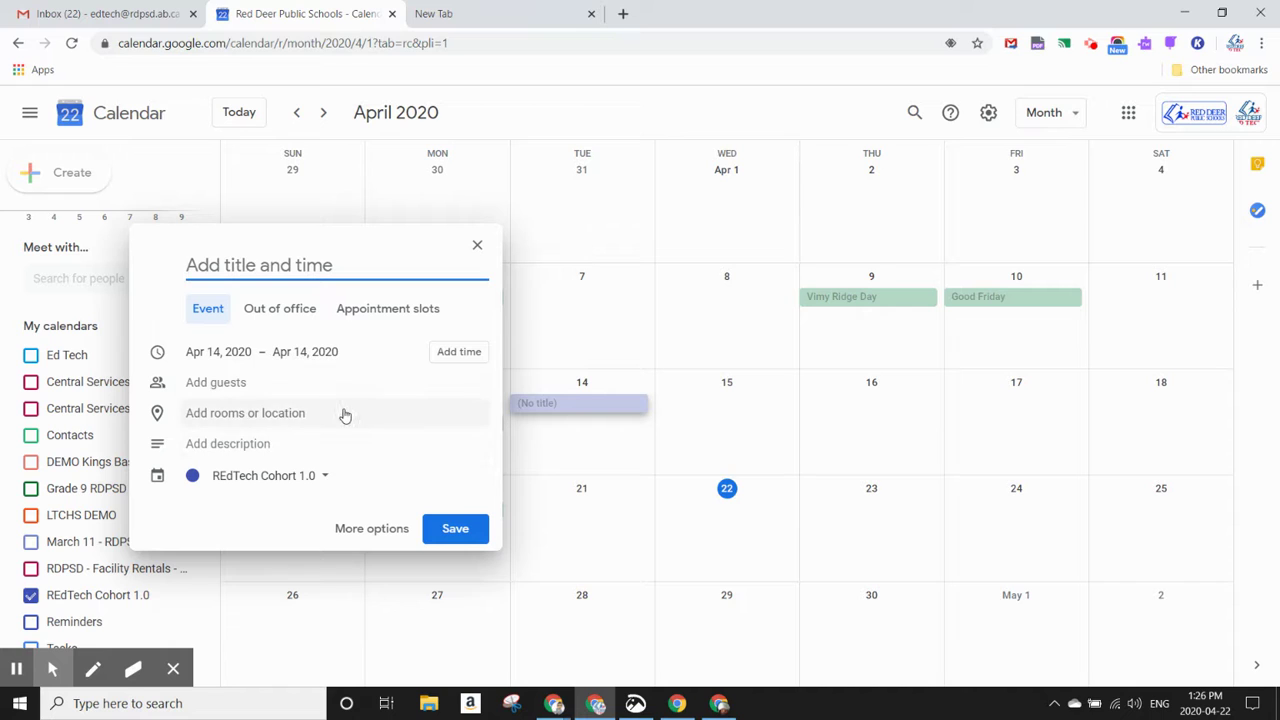
{"action": "left_click", "coordinate": [306, 478]}
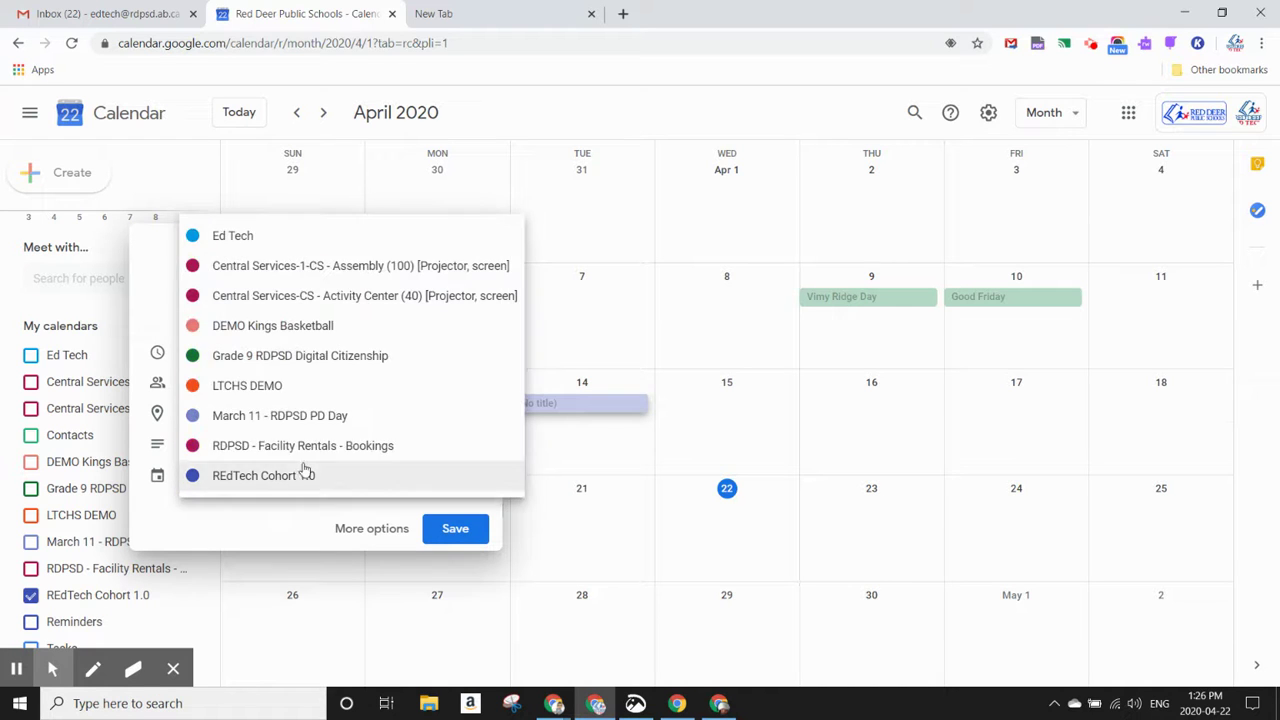
{"action": "left_click", "coordinate": [234, 237]}
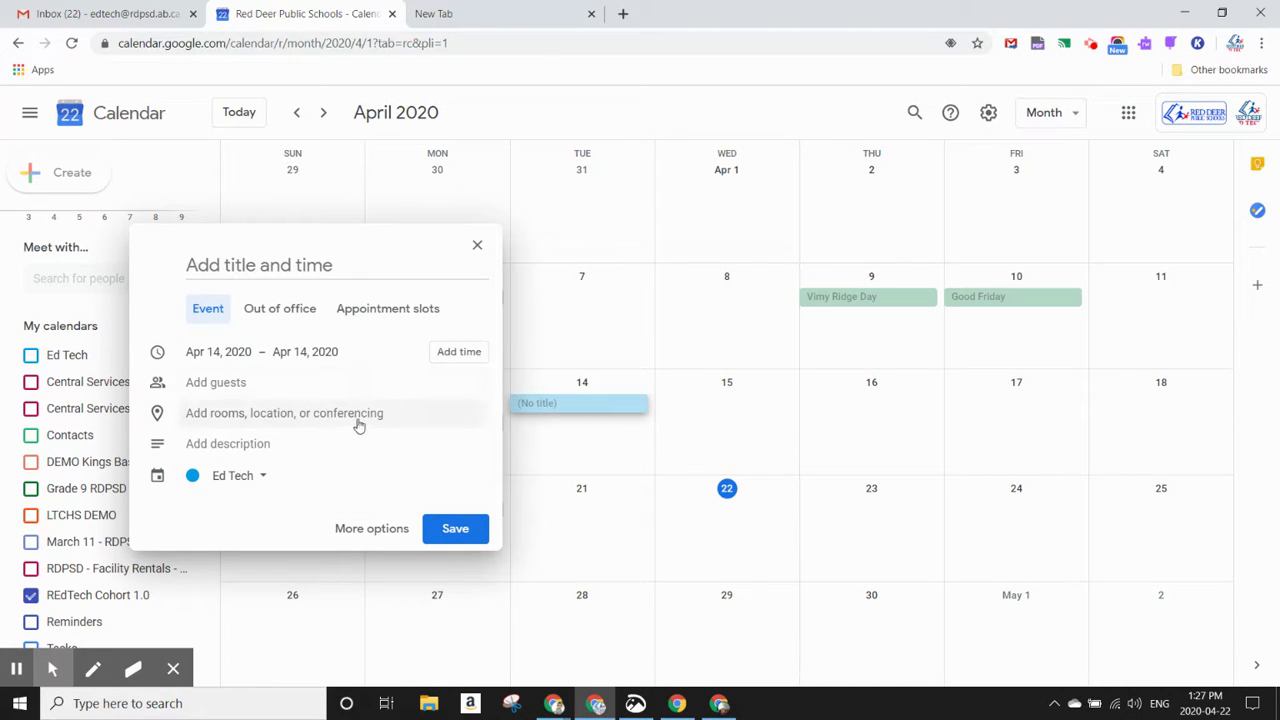
{"action": "left_click", "coordinate": [298, 413]}
{"action": "left_click", "coordinate": [231, 486]}
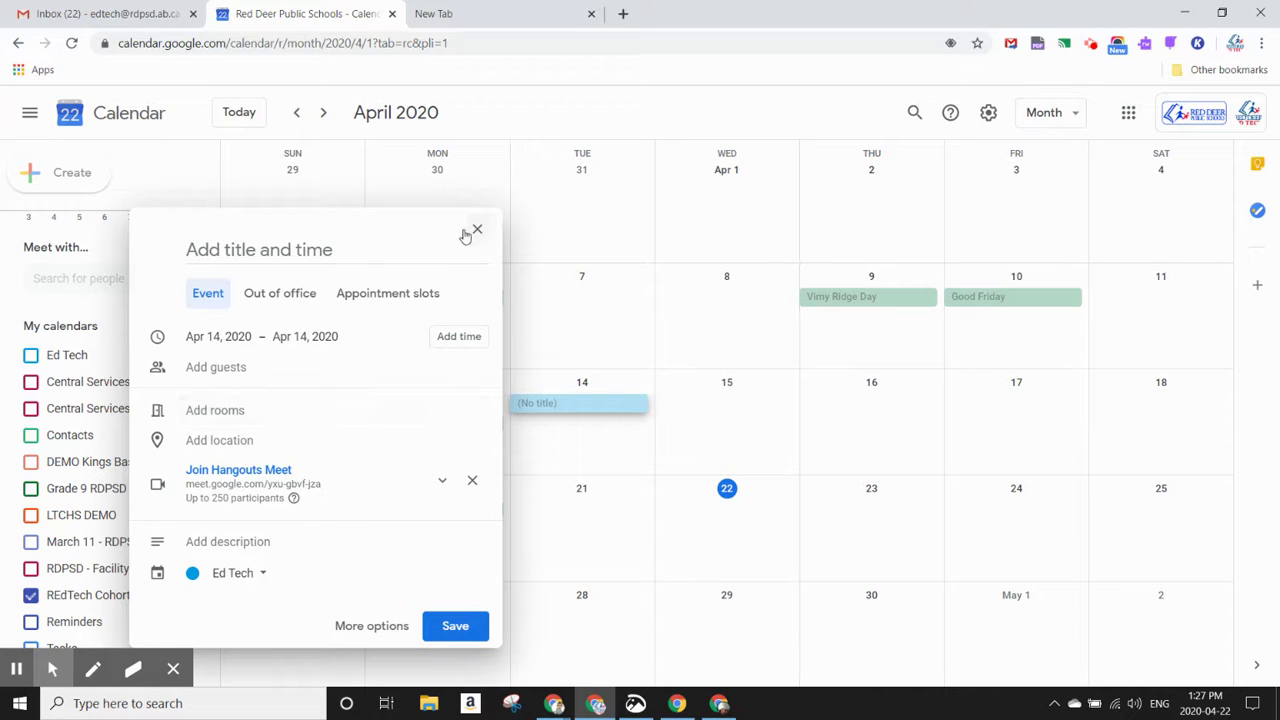
Step: Join the event draft's Hangouts Meet call with the camera turned off
{"action": "left_click", "coordinate": [264, 473]}
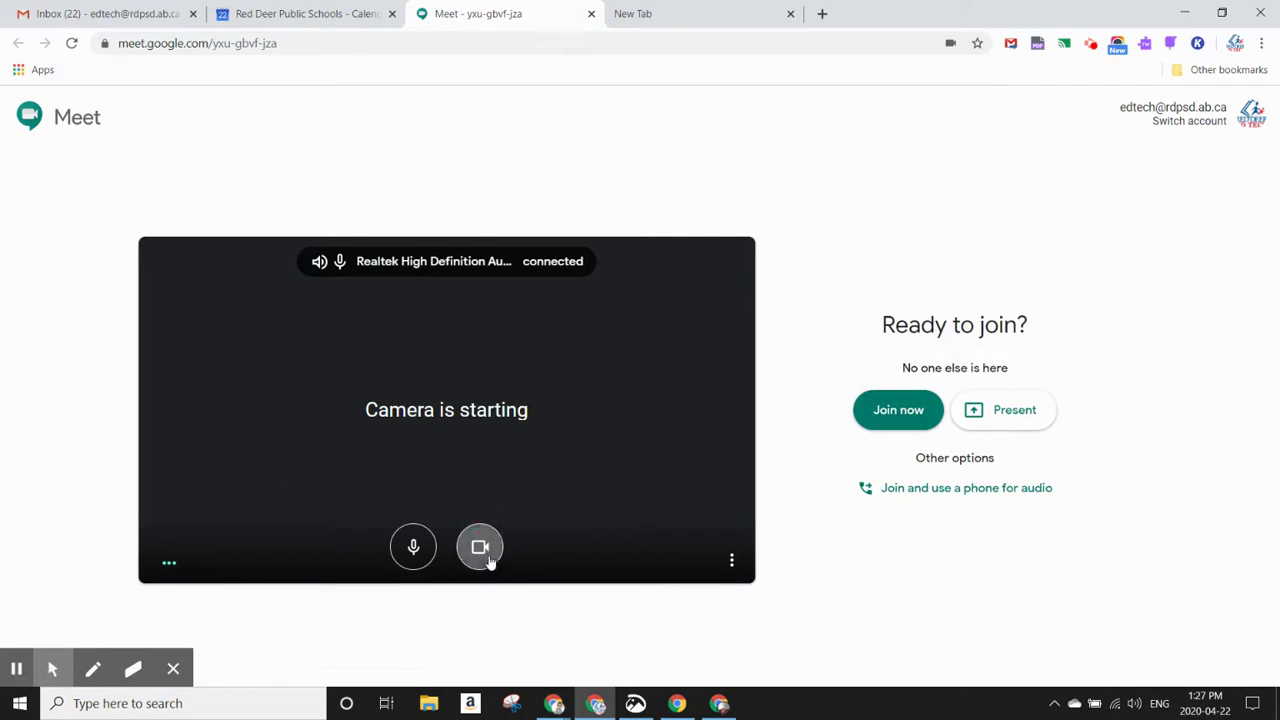
{"action": "left_click", "coordinate": [484, 554]}
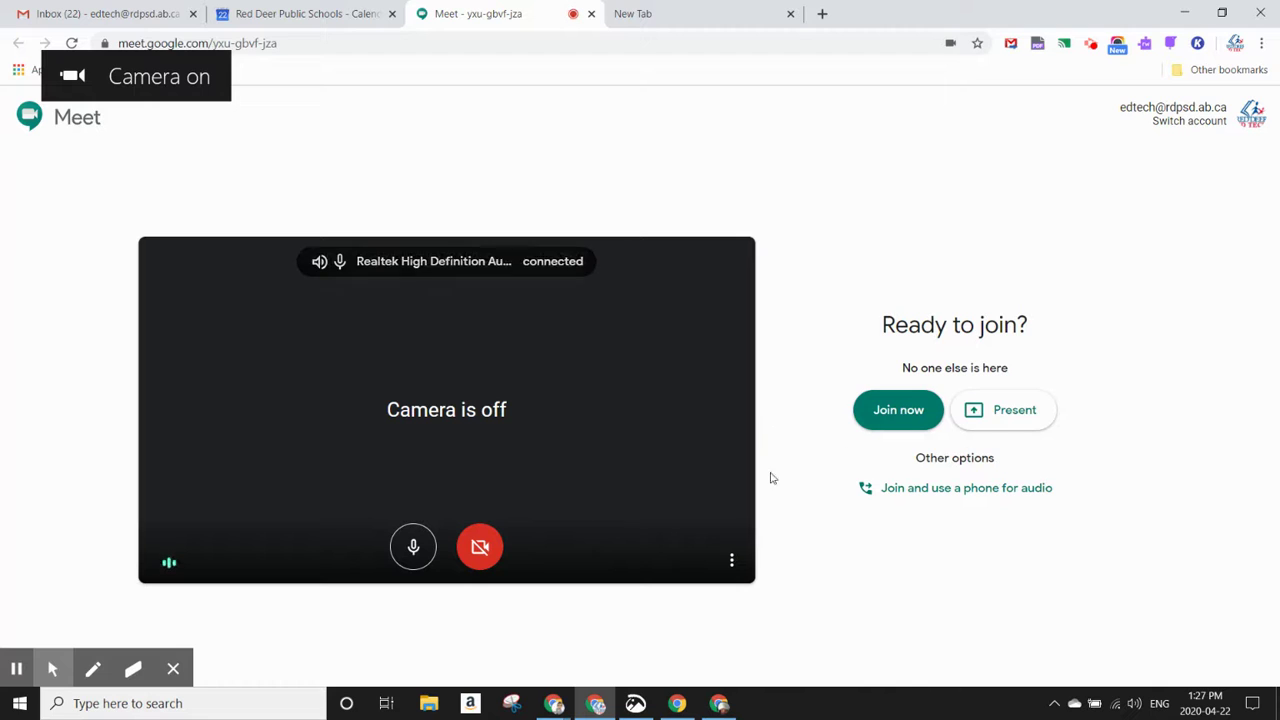
{"action": "left_click", "coordinate": [895, 412]}
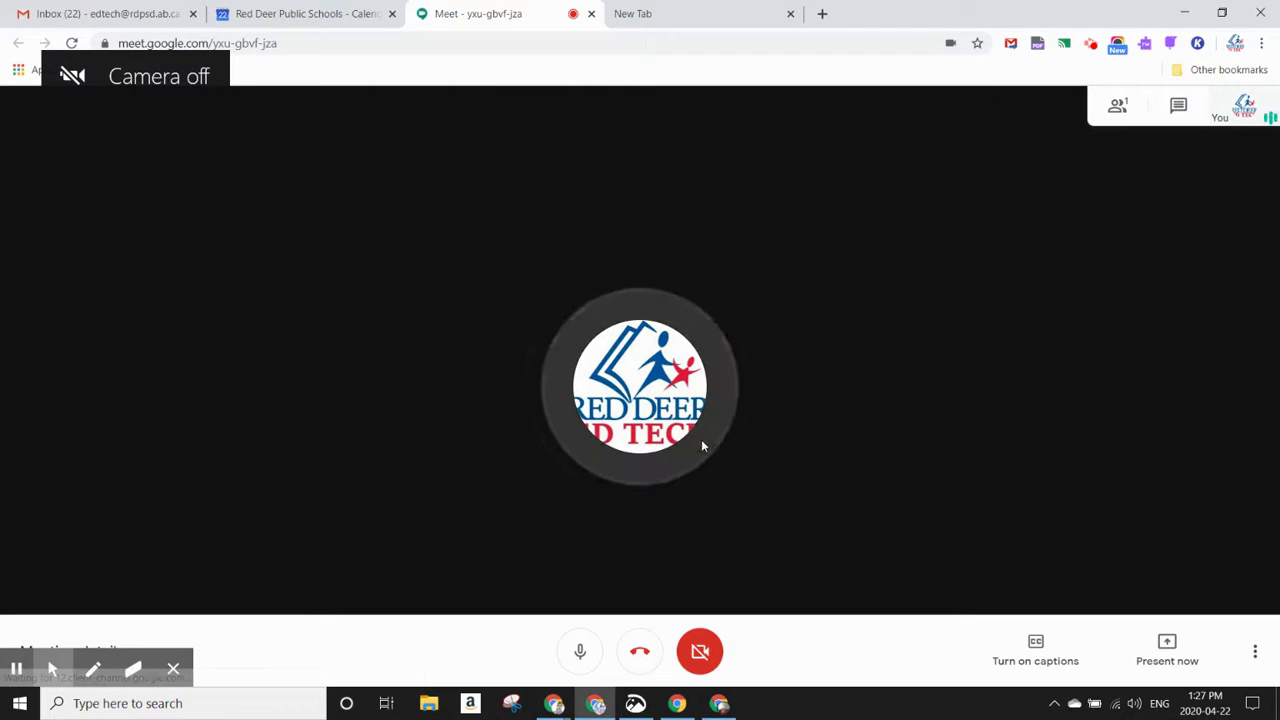
Step: Copy the joining info from the meeting details of the current call
{"action": "mouse_move", "coordinate": [98, 630]}
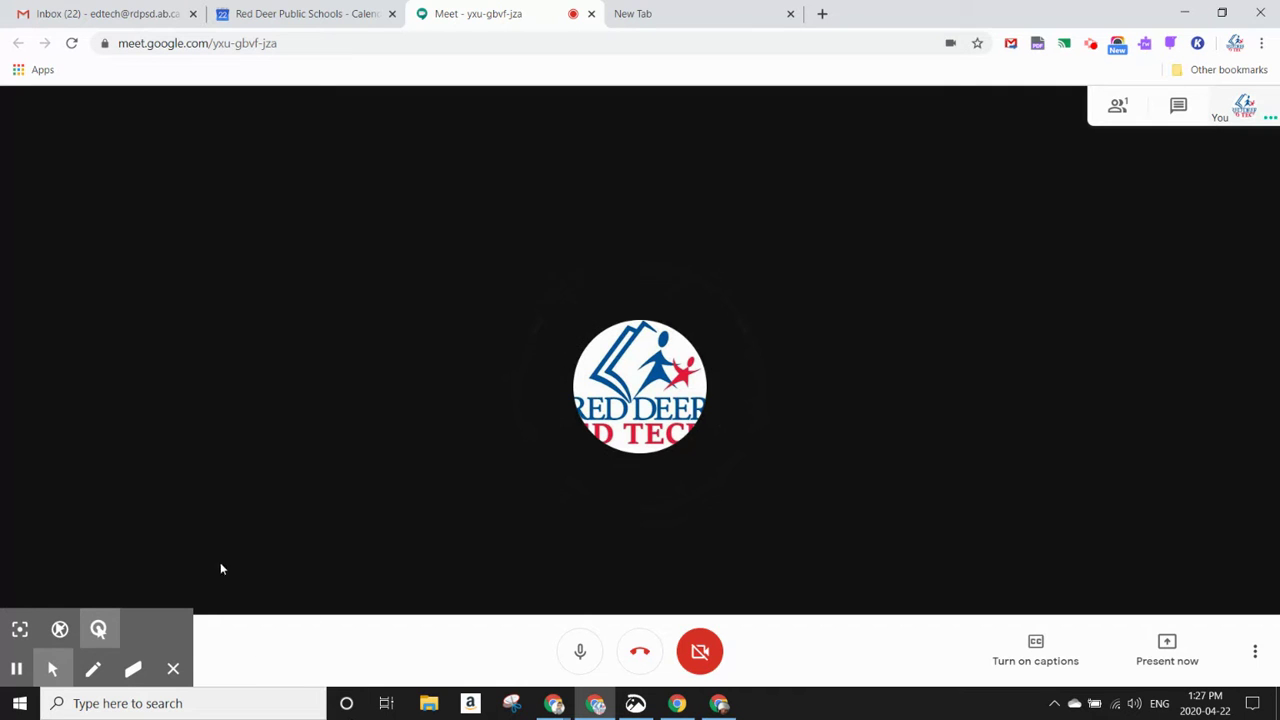
{"action": "left_click", "coordinate": [83, 647]}
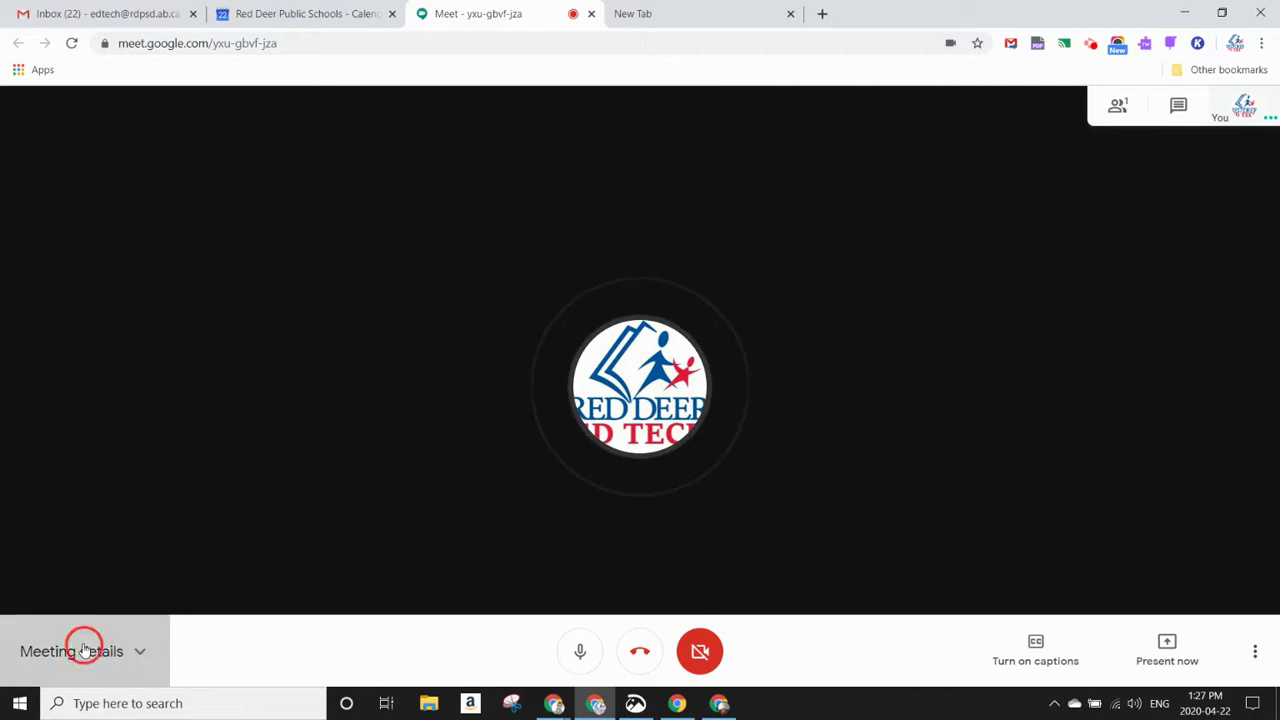
{"action": "left_click", "coordinate": [132, 573]}
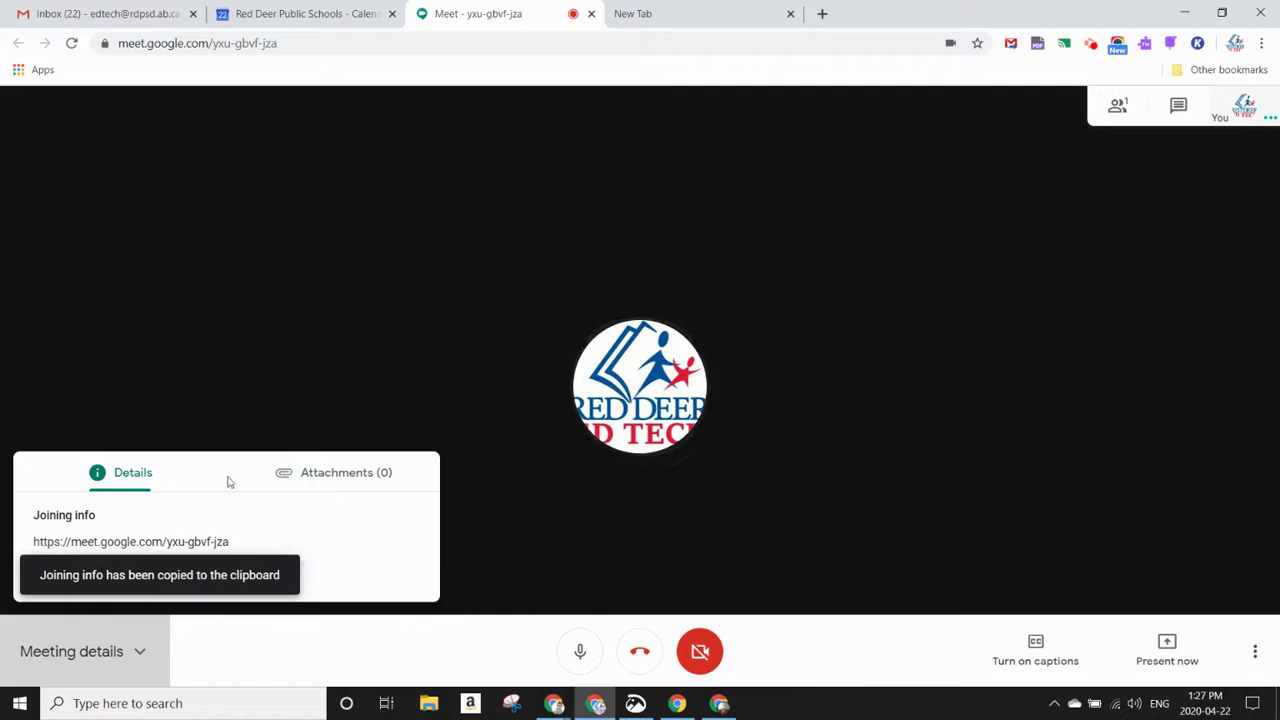
Step: Back in the calendar draft, reassign the event to REdTech Cohort 1.0 and paste the copied joining info as its title
{"action": "left_click", "coordinate": [305, 15]}
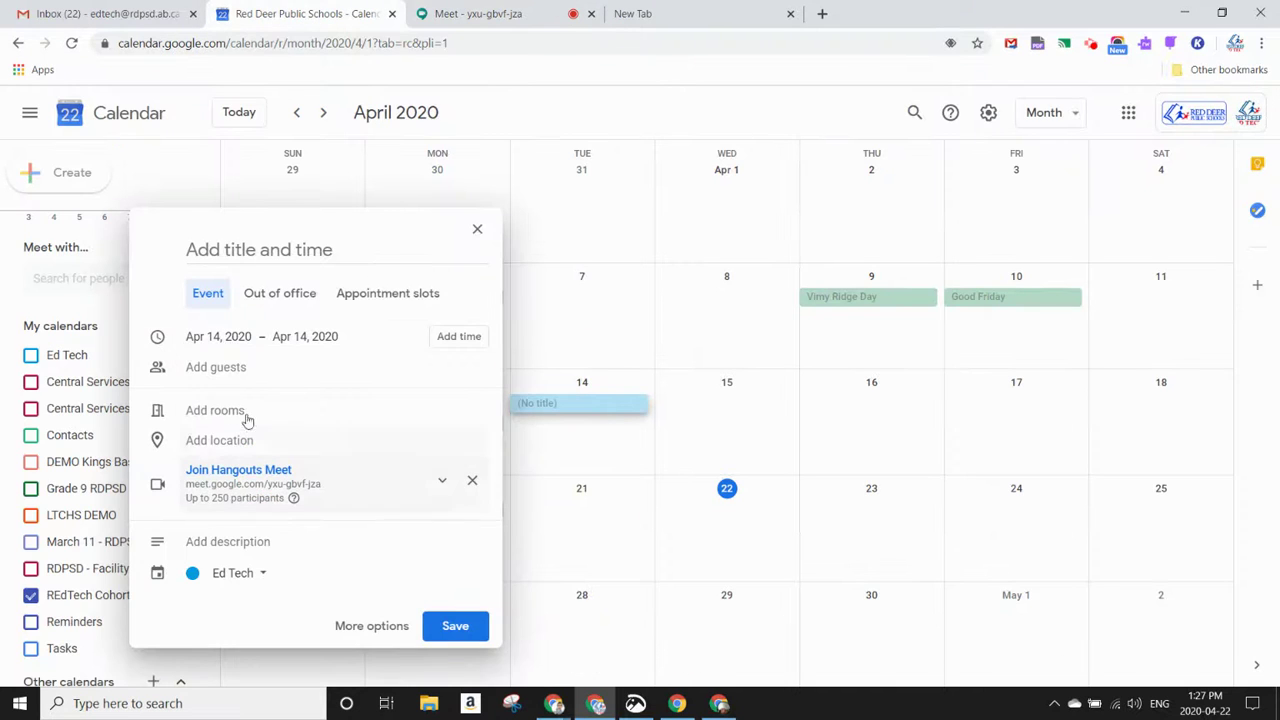
{"action": "left_click", "coordinate": [238, 573]}
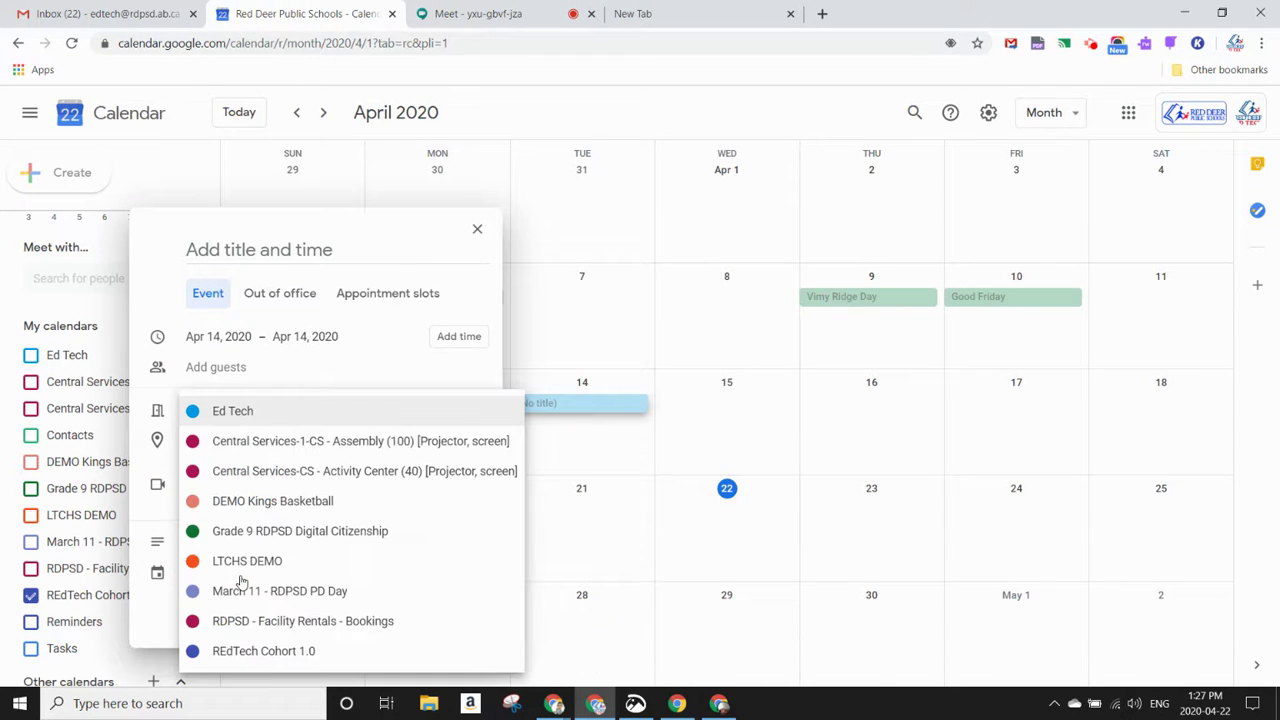
{"action": "left_click", "coordinate": [257, 652]}
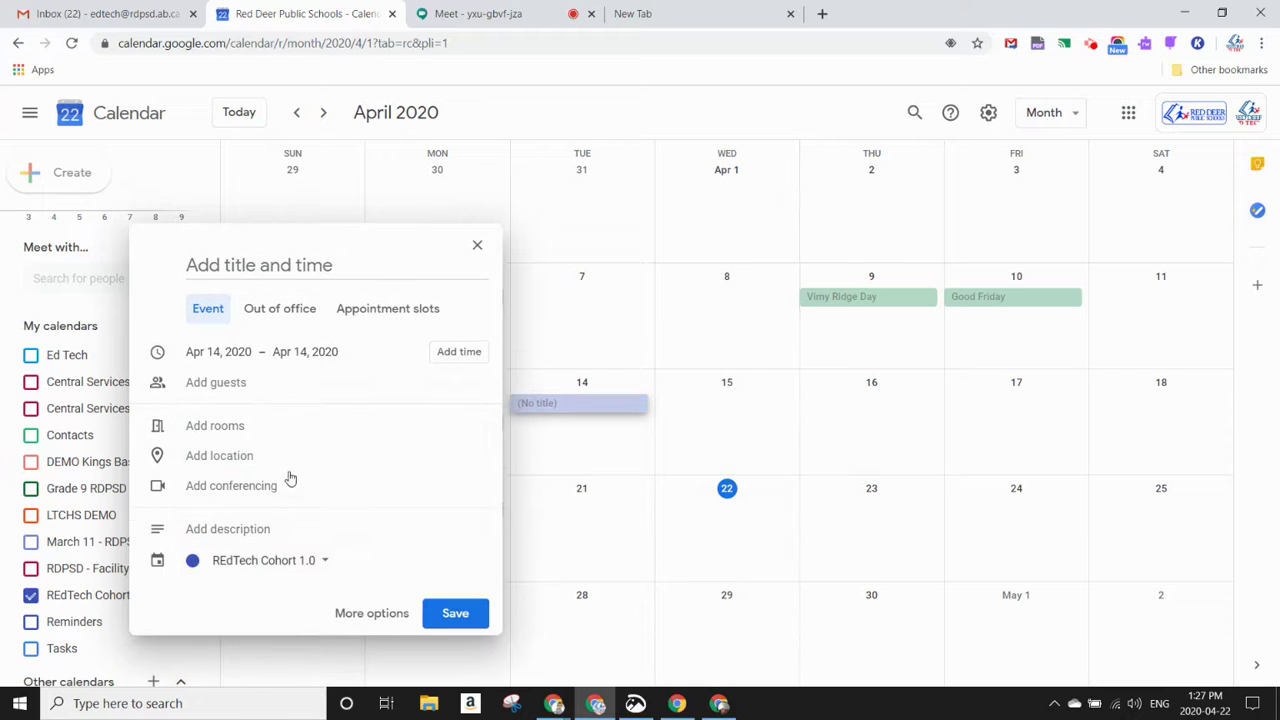
{"action": "left_click", "coordinate": [275, 264]}
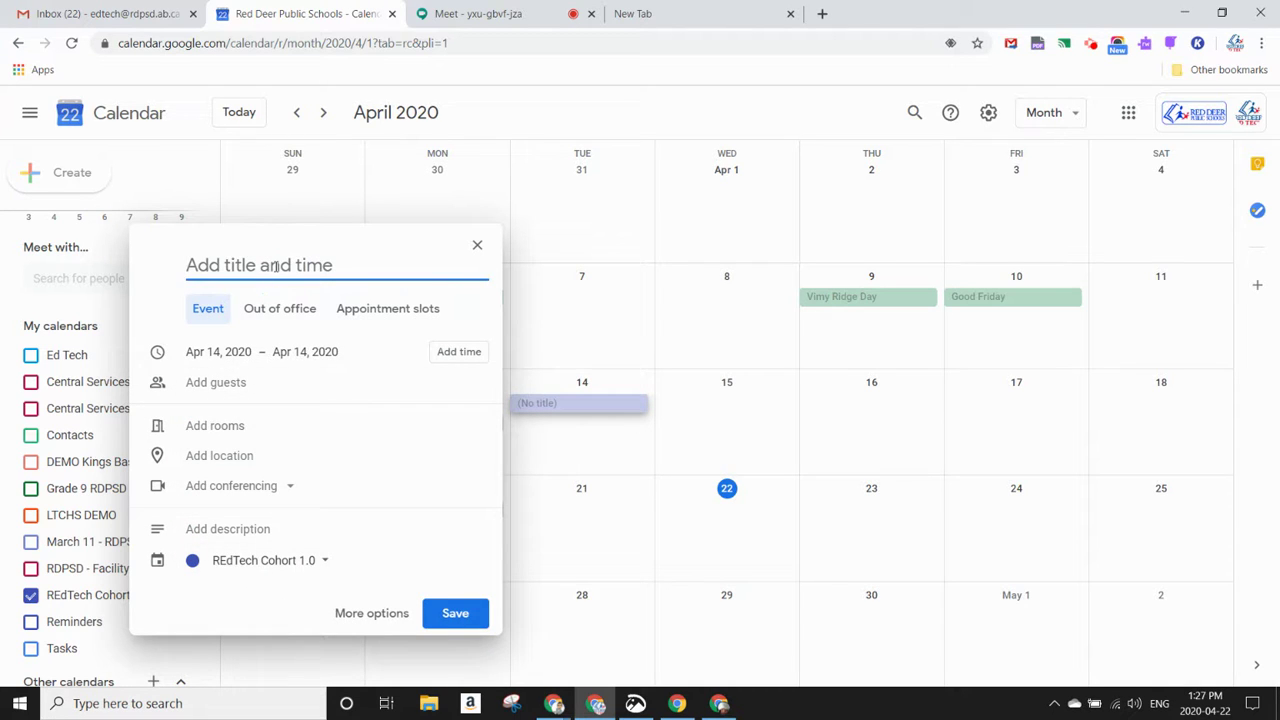
{"action": "key", "text": "ctrl+v"}
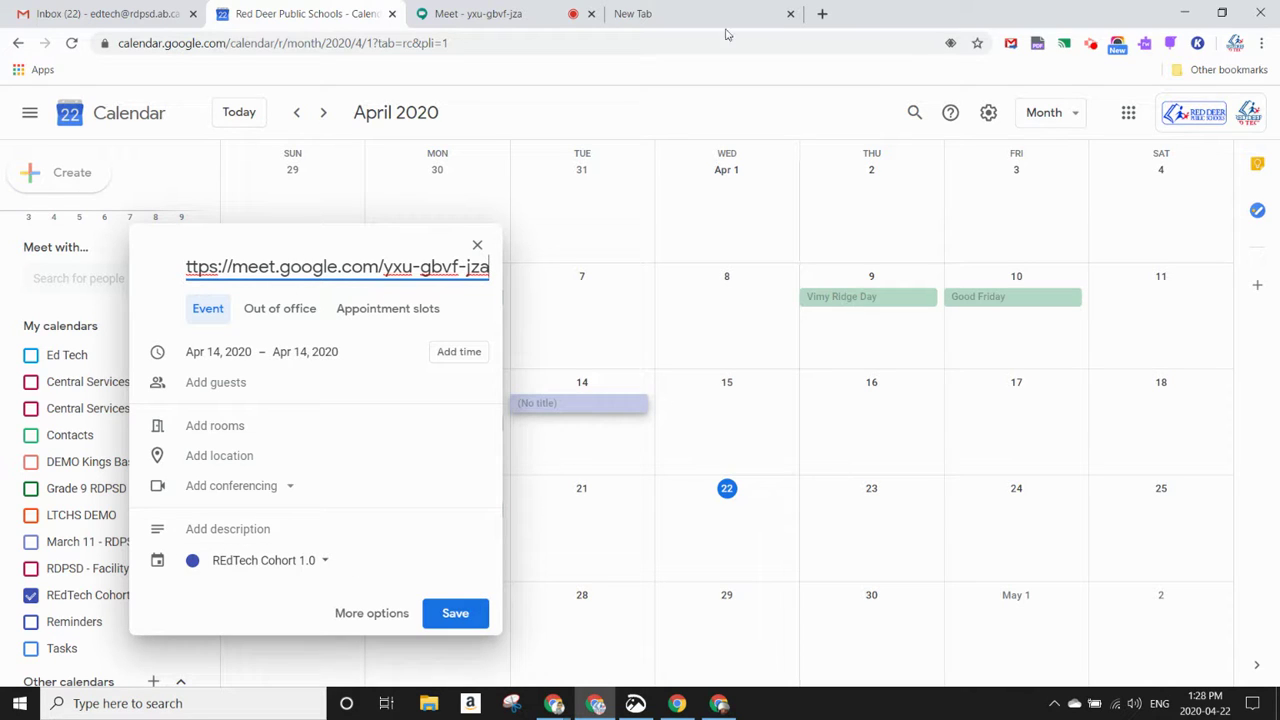
{"action": "left_click", "coordinate": [1091, 46]}
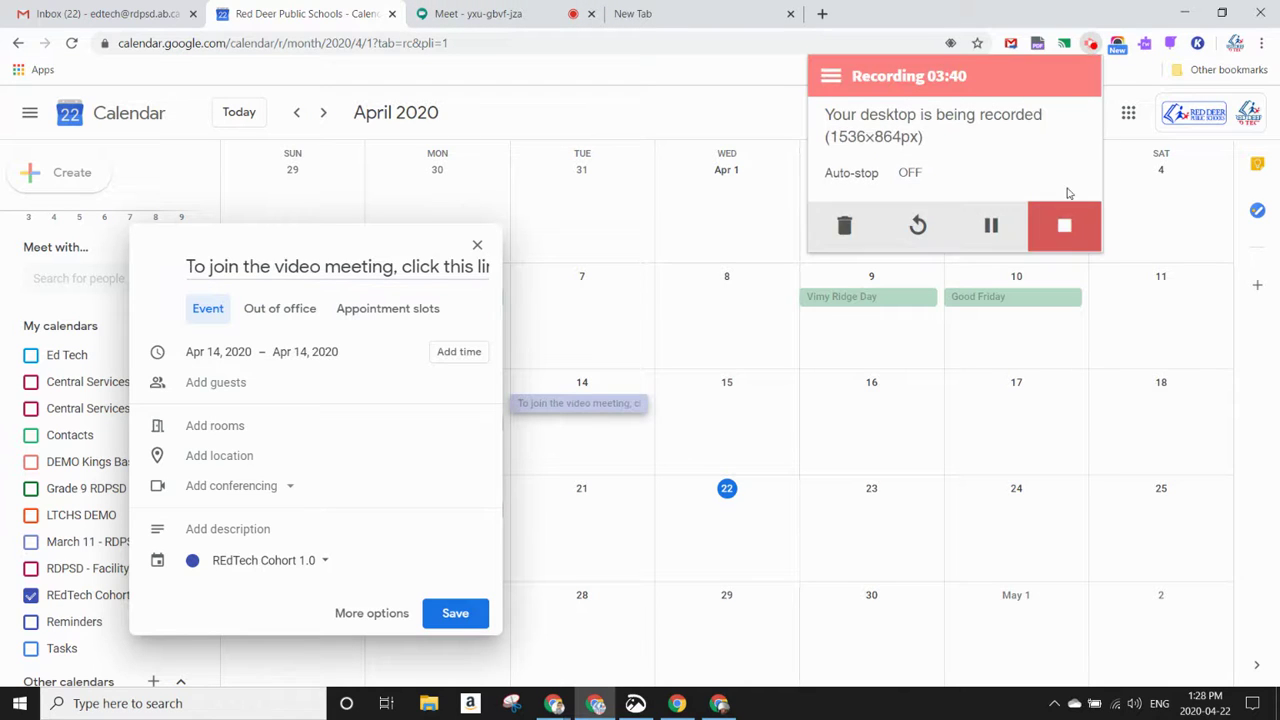